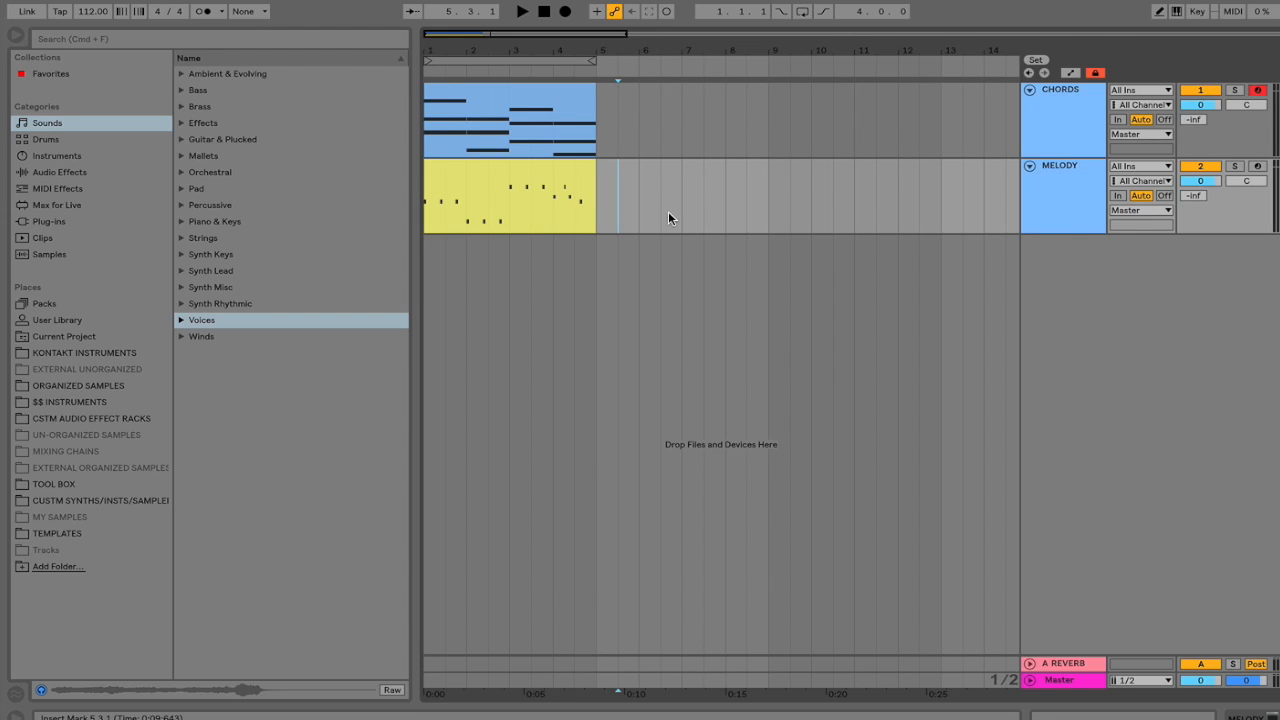
Loop the MELODY clip's four bars and play them through once before stopping.
{"action": "left_click", "coordinate": [566, 60]}
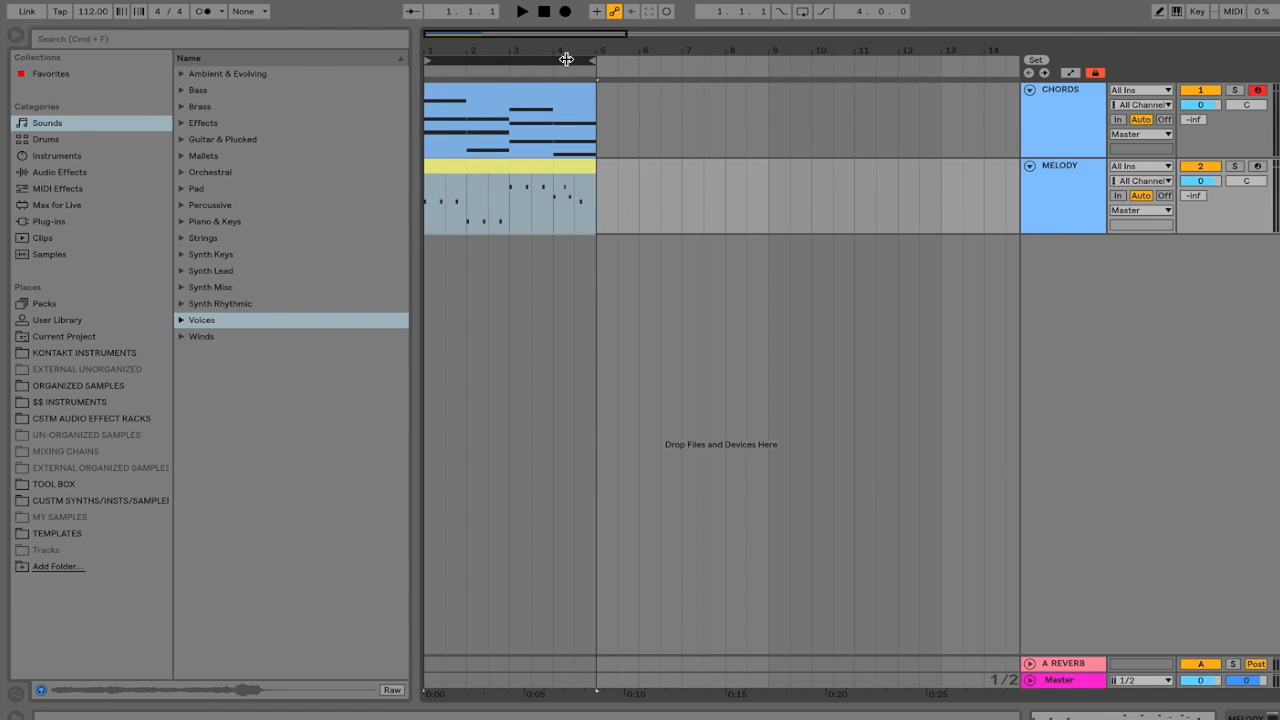
{"action": "left_click", "coordinate": [802, 12]}
{"action": "key", "text": "space"}
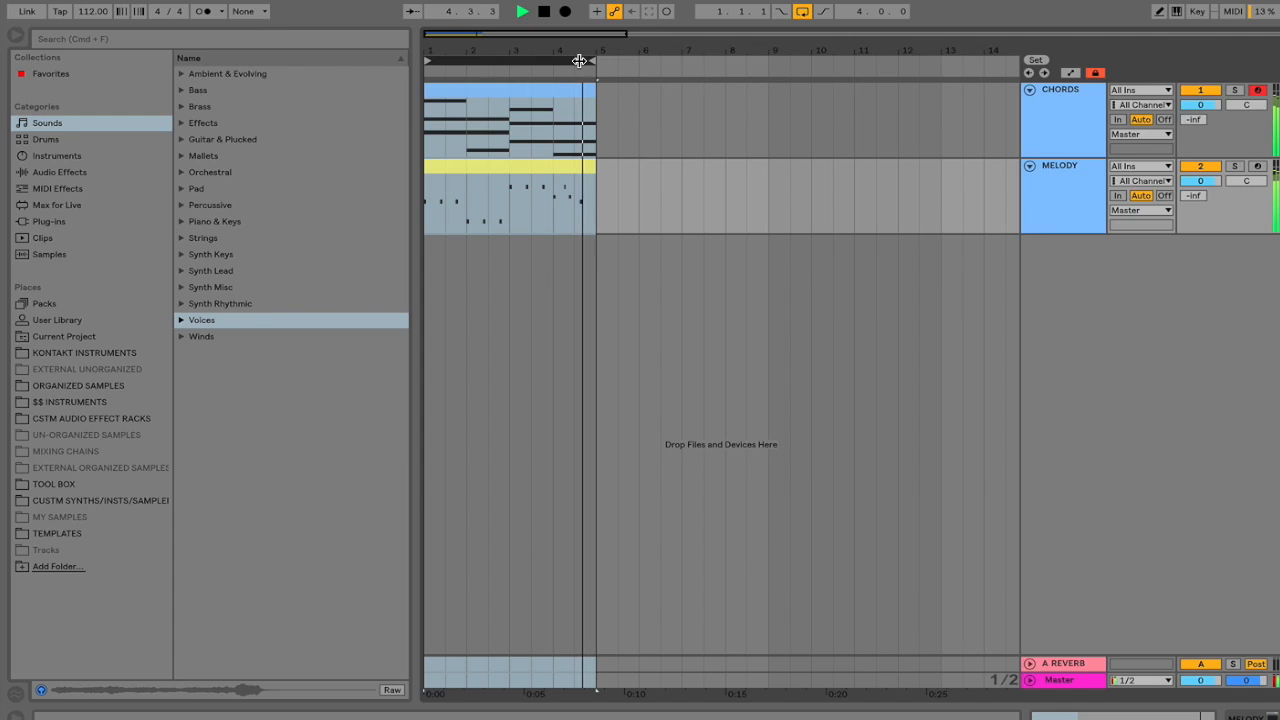
{"action": "key", "text": "space"}
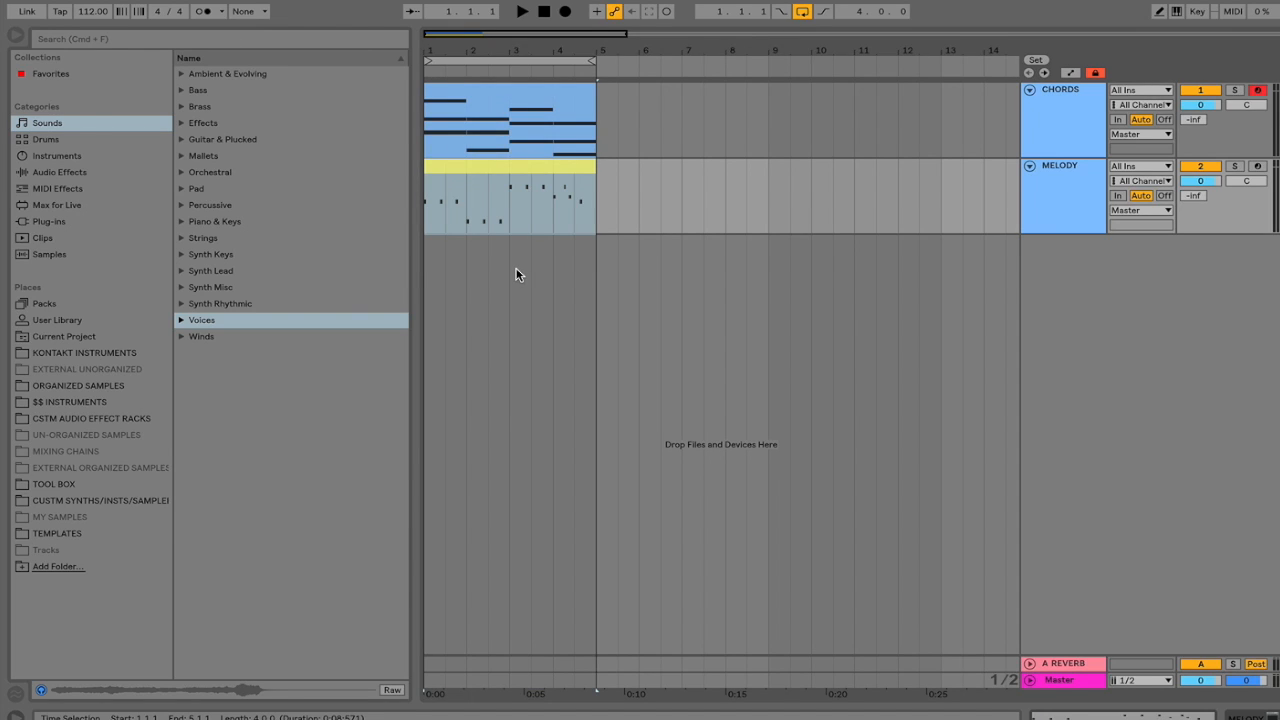
{"action": "double_click", "coordinate": [518, 167]}
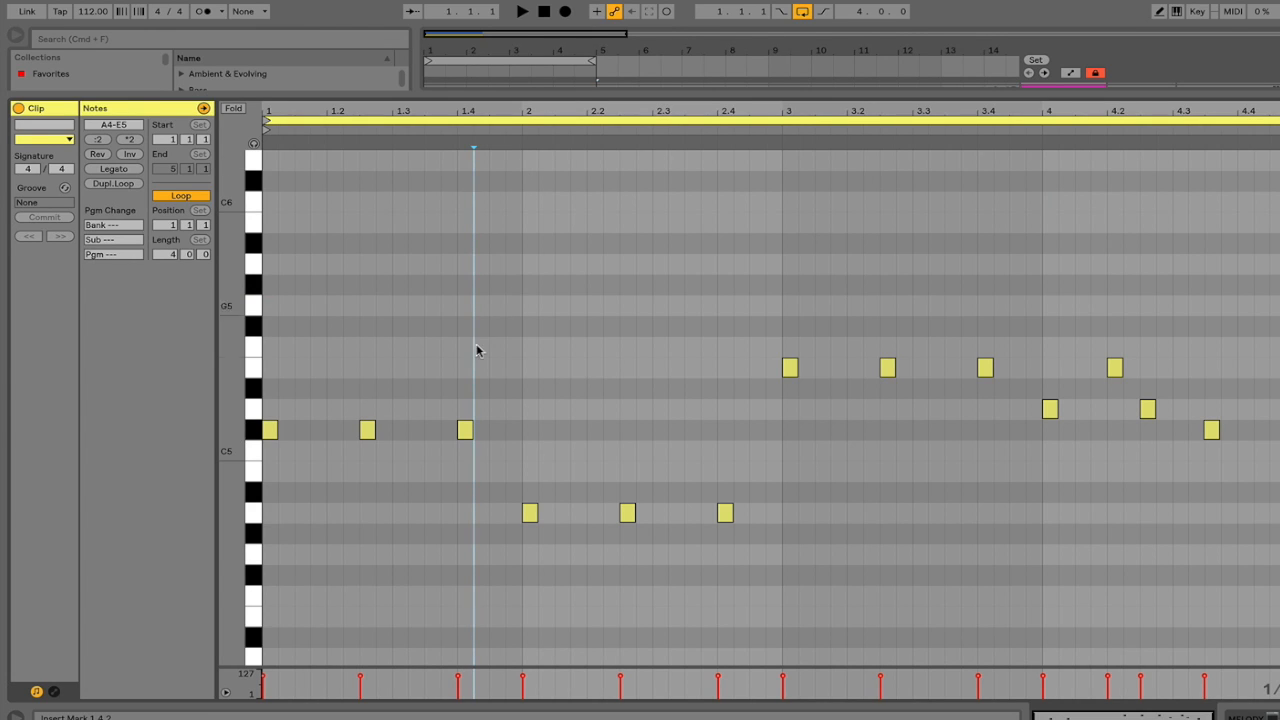
{"action": "scroll", "coordinate": [533, 363], "scroll_direction": "down", "scroll_amount": 2}
{"action": "key", "text": "super+alt+l"}
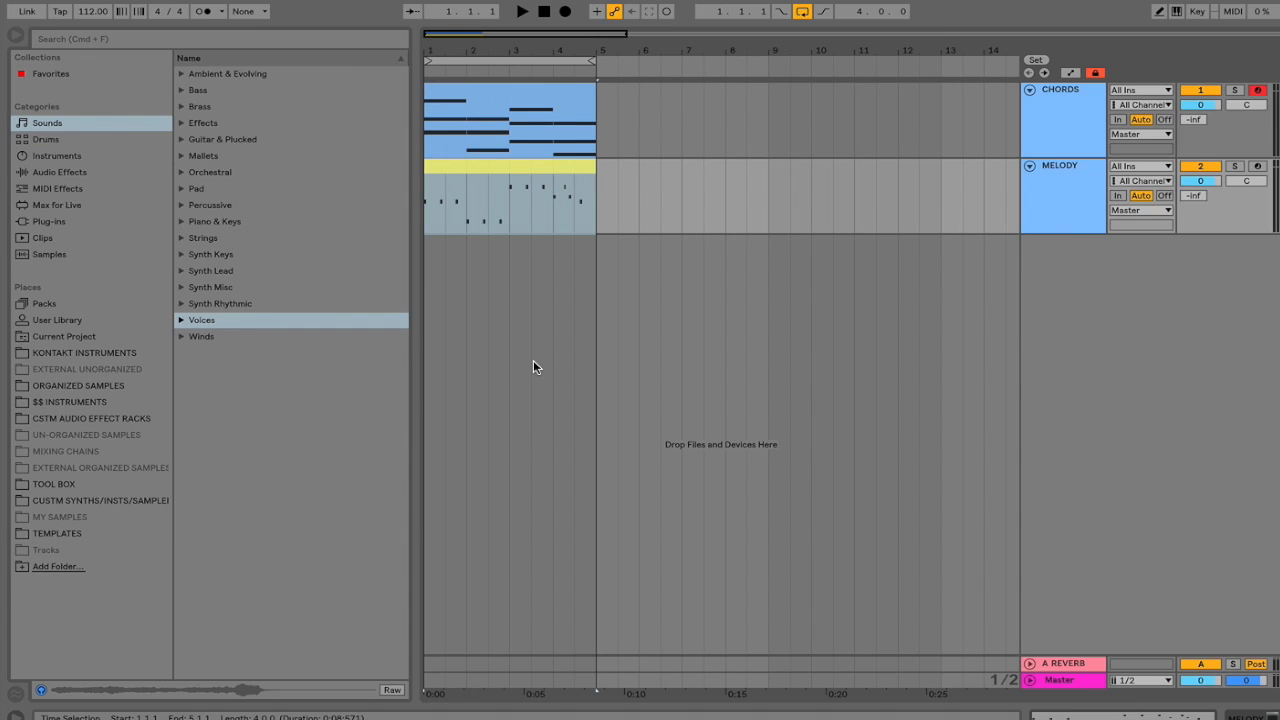
{"action": "double_click", "coordinate": [565, 93]}
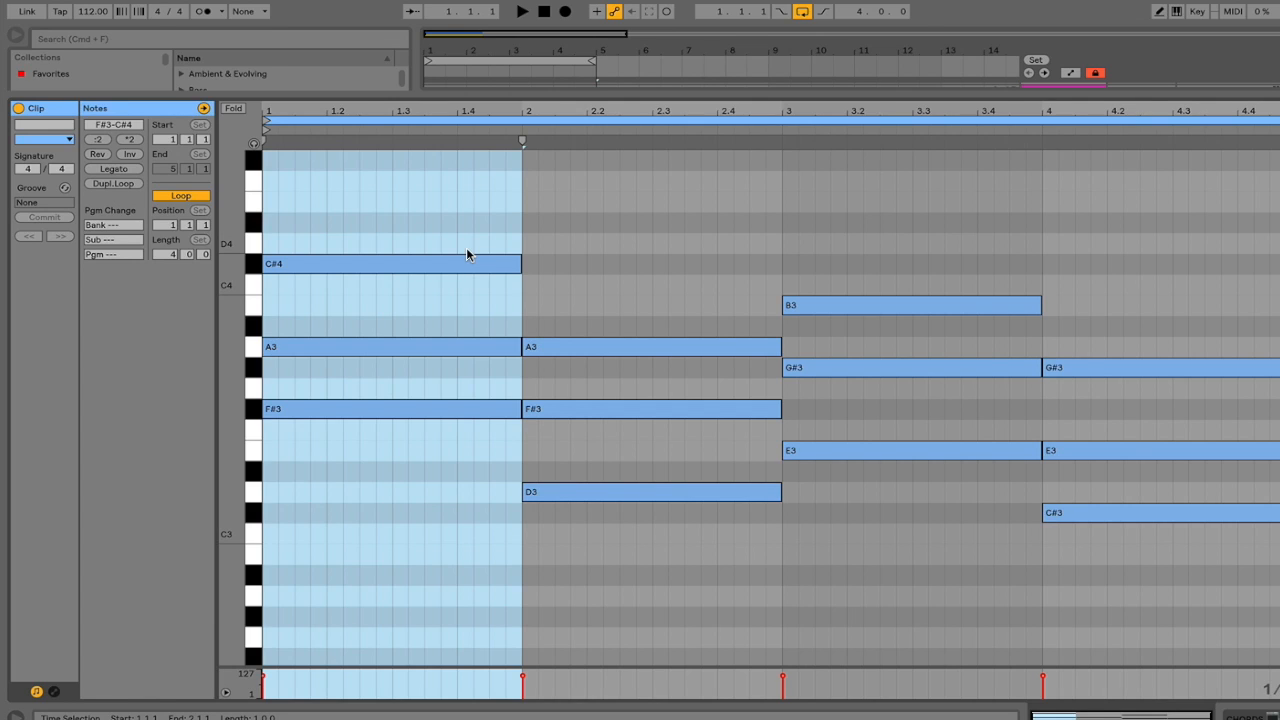
{"action": "key", "text": "super+alt+l"}
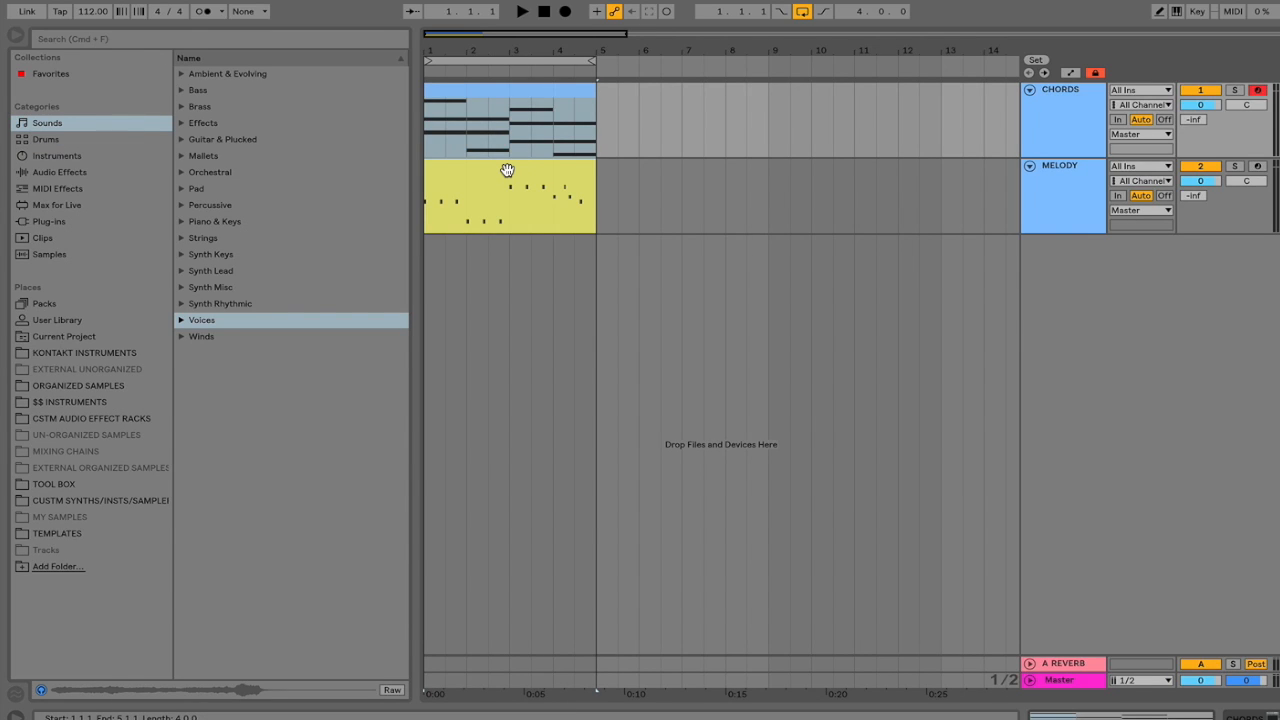
Select the MELODY and CHORDS clips and show their notes together in the editor.
{"action": "left_click", "coordinate": [507, 169]}
{"action": "left_click", "coordinate": [513, 91], "text": "shift"}
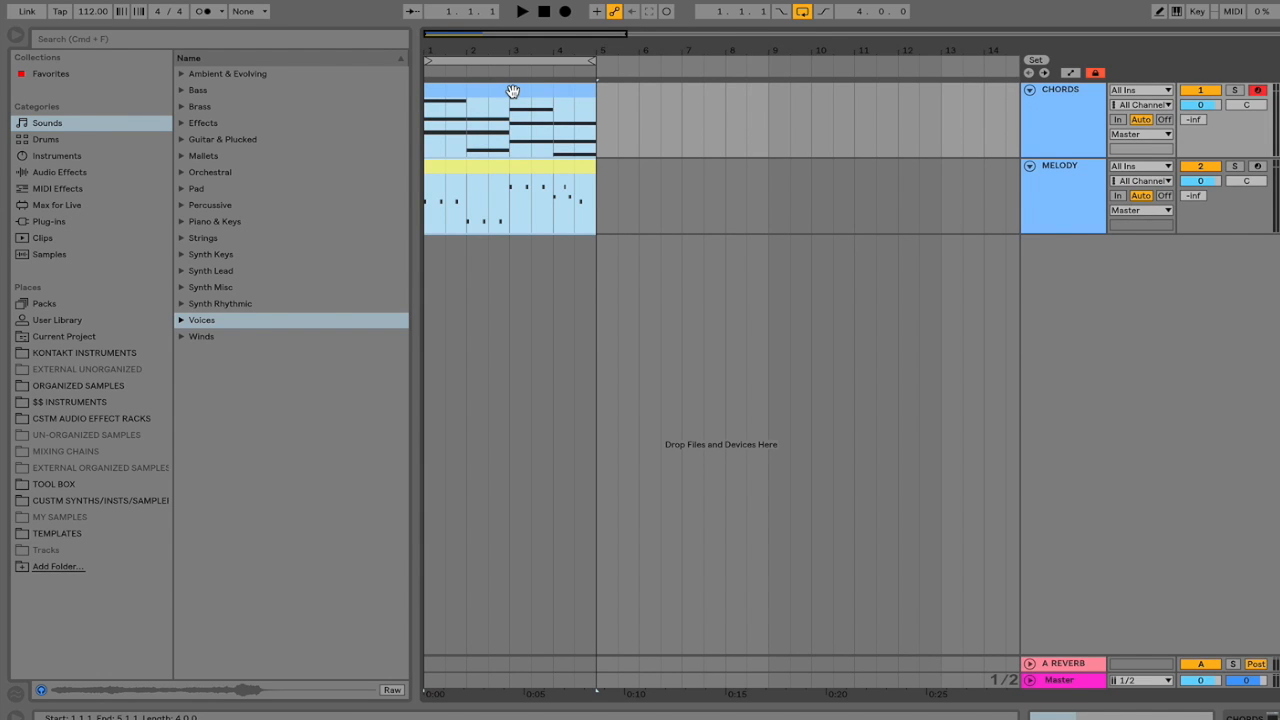
{"action": "key", "text": "super+alt+l"}
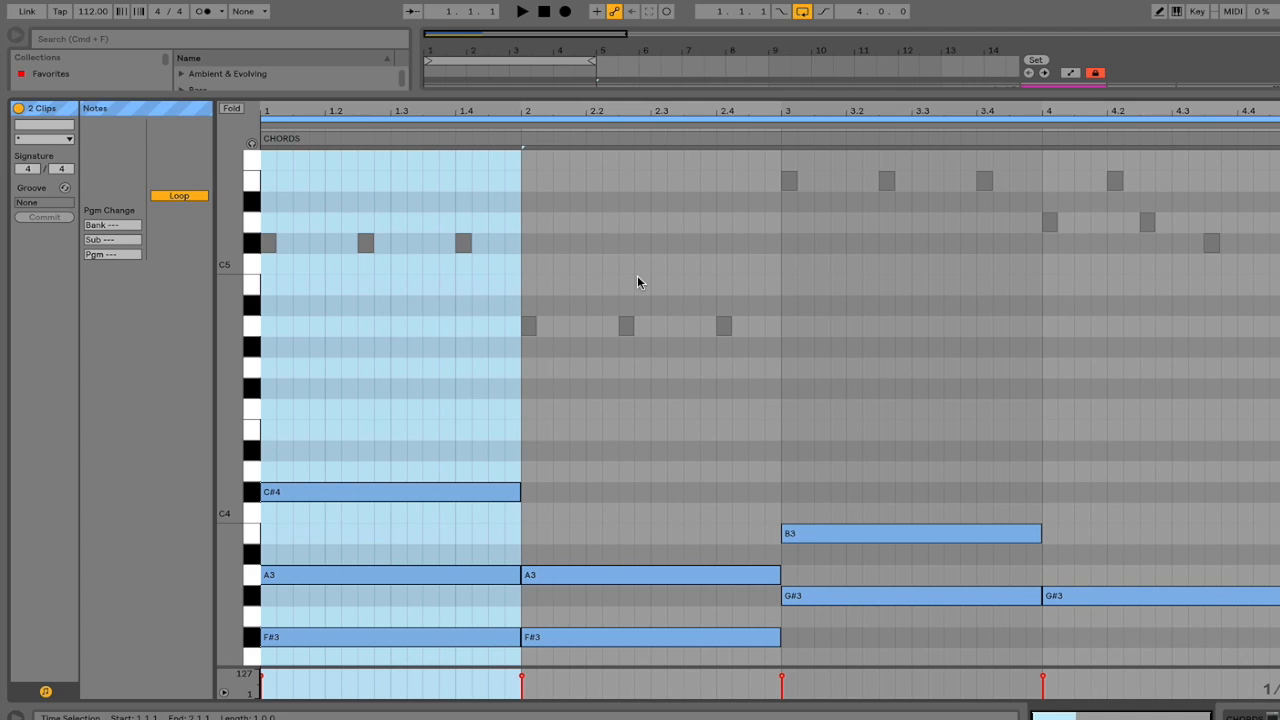
{"action": "scroll", "coordinate": [637, 275], "scroll_direction": "down", "scroll_amount": 1}
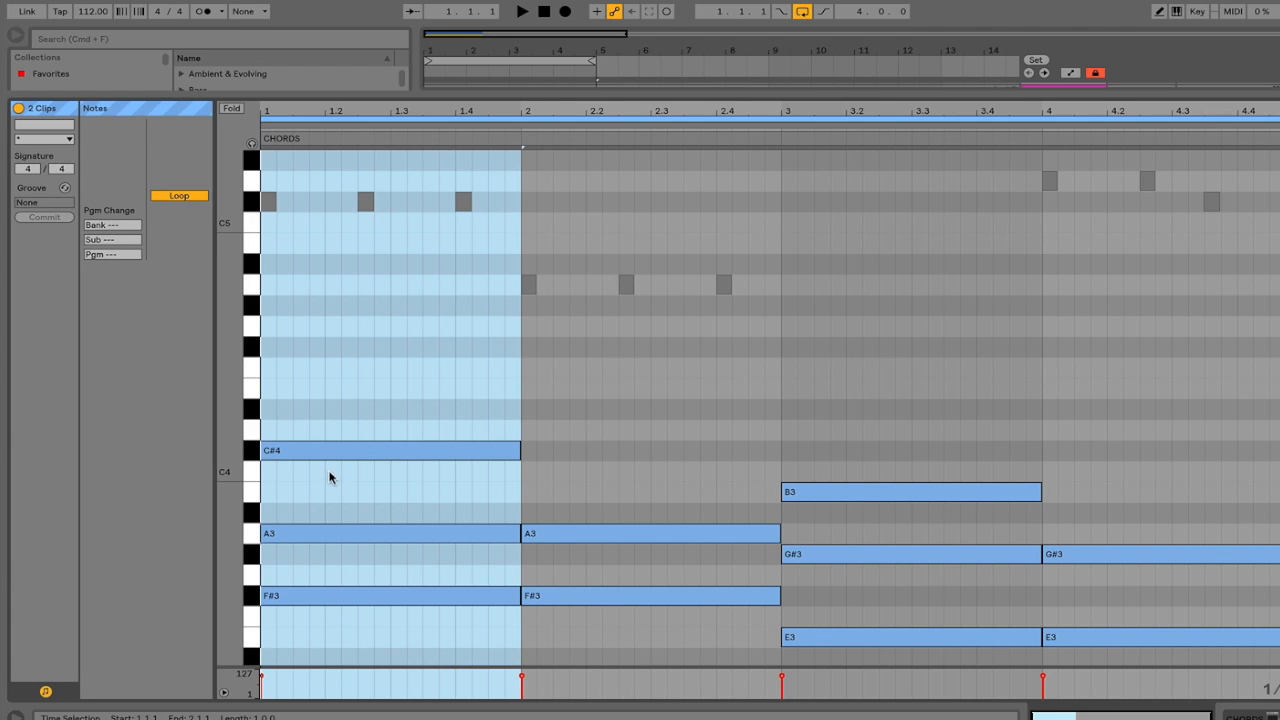
Try raising the C#4 chord note and the MELODY note at 1.2.
{"action": "mouse_move", "coordinate": [333, 453]}
{"action": "left_mouse_down"}
{"action": "mouse_move", "coordinate": [336, 420]}
{"action": "mouse_move", "coordinate": [335, 455]}
{"action": "left_mouse_up"}
{"action": "scroll", "coordinate": [335, 455], "scroll_direction": "up", "scroll_amount": 5}
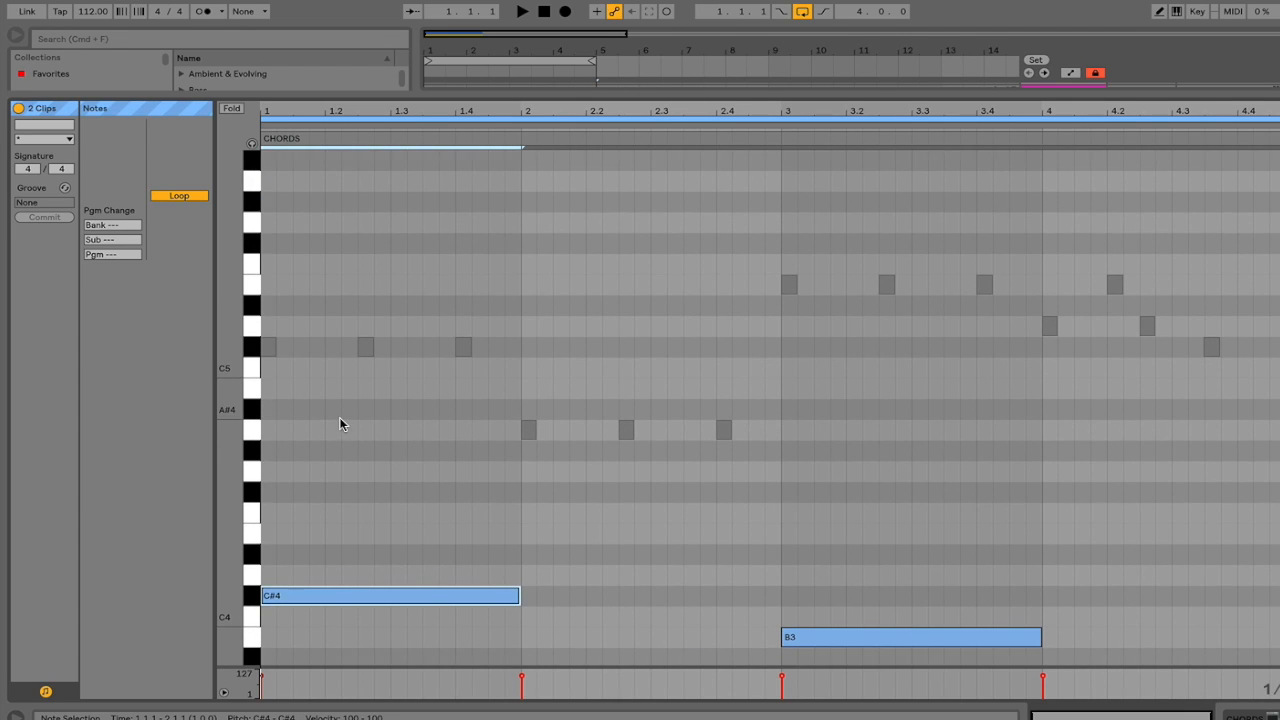
{"action": "left_click", "coordinate": [364, 348]}
{"action": "mouse_move", "coordinate": [364, 354]}
{"action": "left_mouse_down"}
{"action": "mouse_move", "coordinate": [367, 331]}
{"action": "mouse_move", "coordinate": [365, 346]}
{"action": "left_mouse_up"}
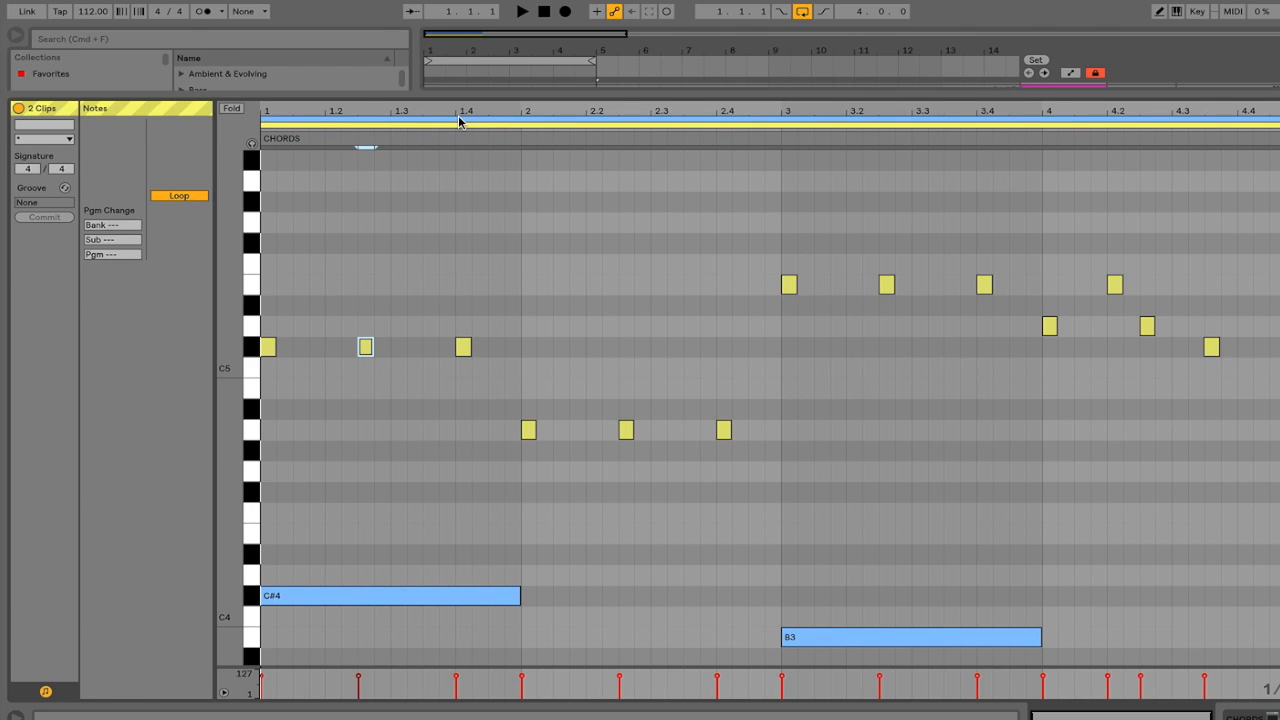
Lower the three A4 melody notes in bar 2 to F#4.
{"action": "left_click", "coordinate": [457, 405]}
{"action": "mouse_move", "coordinate": [410, 599]}
{"action": "left_mouse_down"}
{"action": "mouse_move", "coordinate": [413, 580]}
{"action": "mouse_move", "coordinate": [420, 603]}
{"action": "left_mouse_up"}
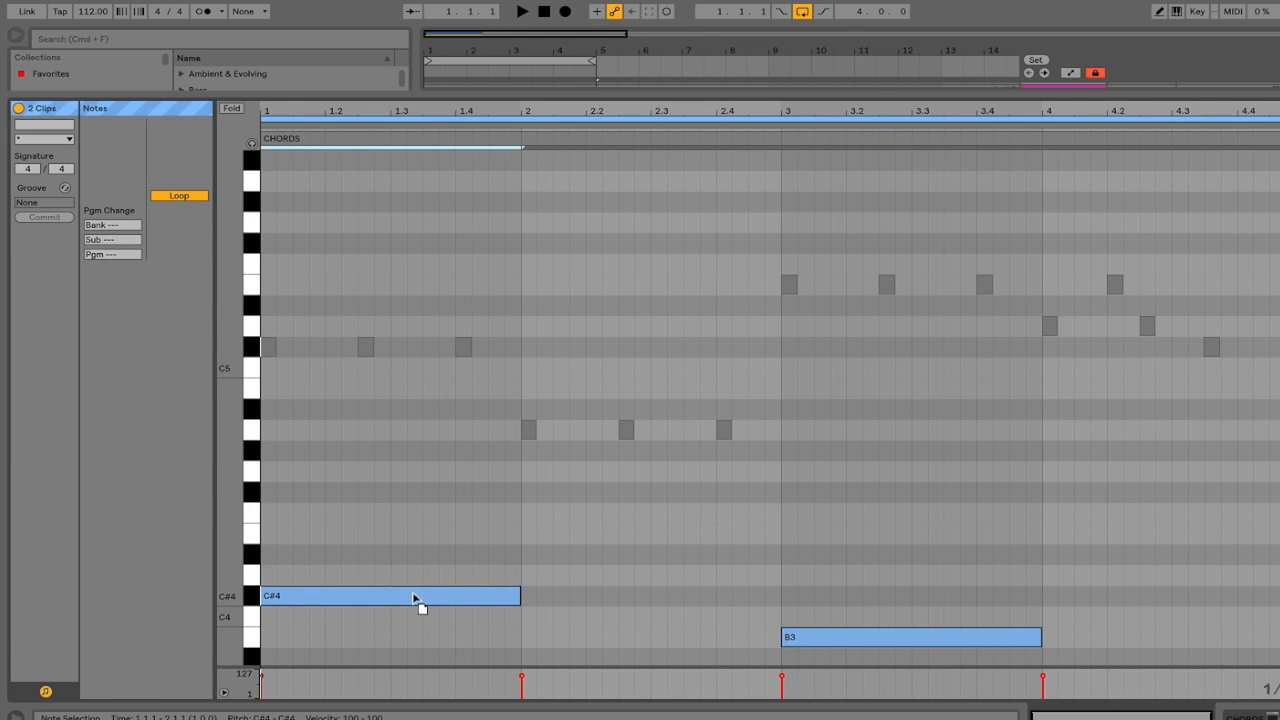
{"action": "scroll", "coordinate": [440, 550], "scroll_direction": "down", "scroll_amount": 3}
{"action": "left_click_drag", "start_coordinate": [506, 331], "coordinate": [772, 287]}
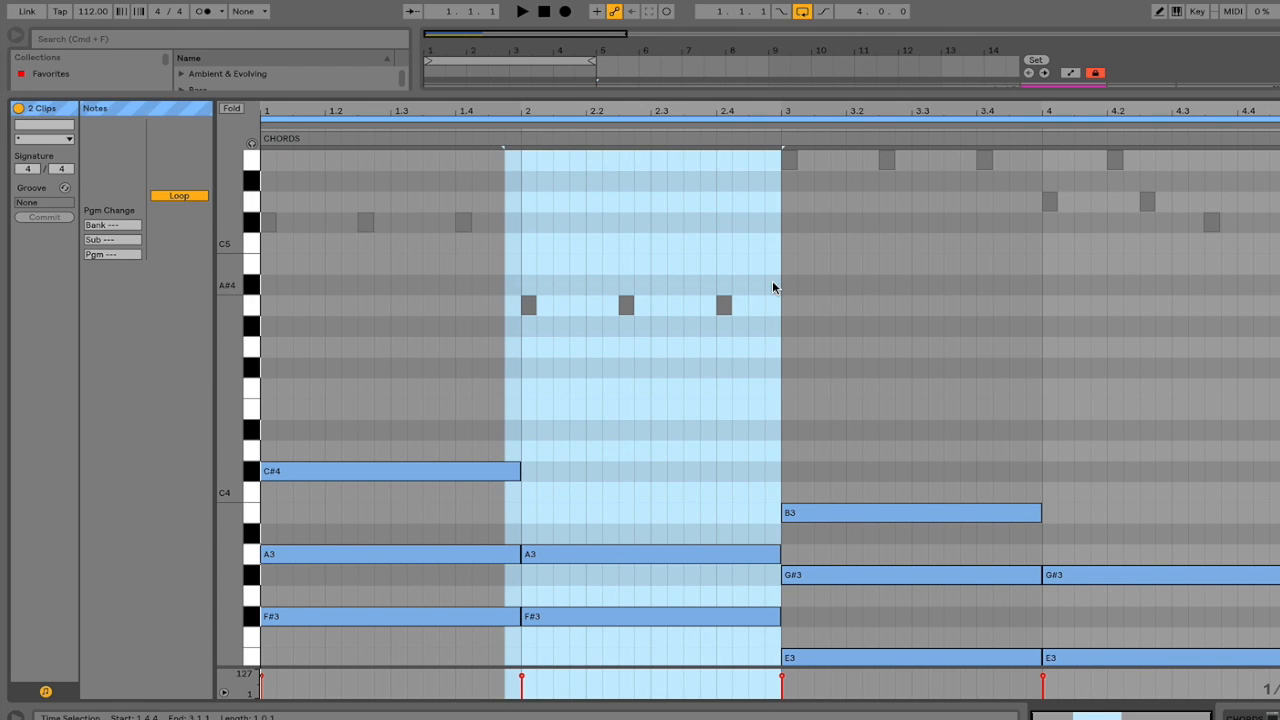
{"action": "left_click", "coordinate": [528, 306]}
{"action": "left_click_drag", "start_coordinate": [530, 306], "coordinate": [811, 324]}
{"action": "scroll", "coordinate": [760, 389], "scroll_direction": "down", "scroll_amount": 3}
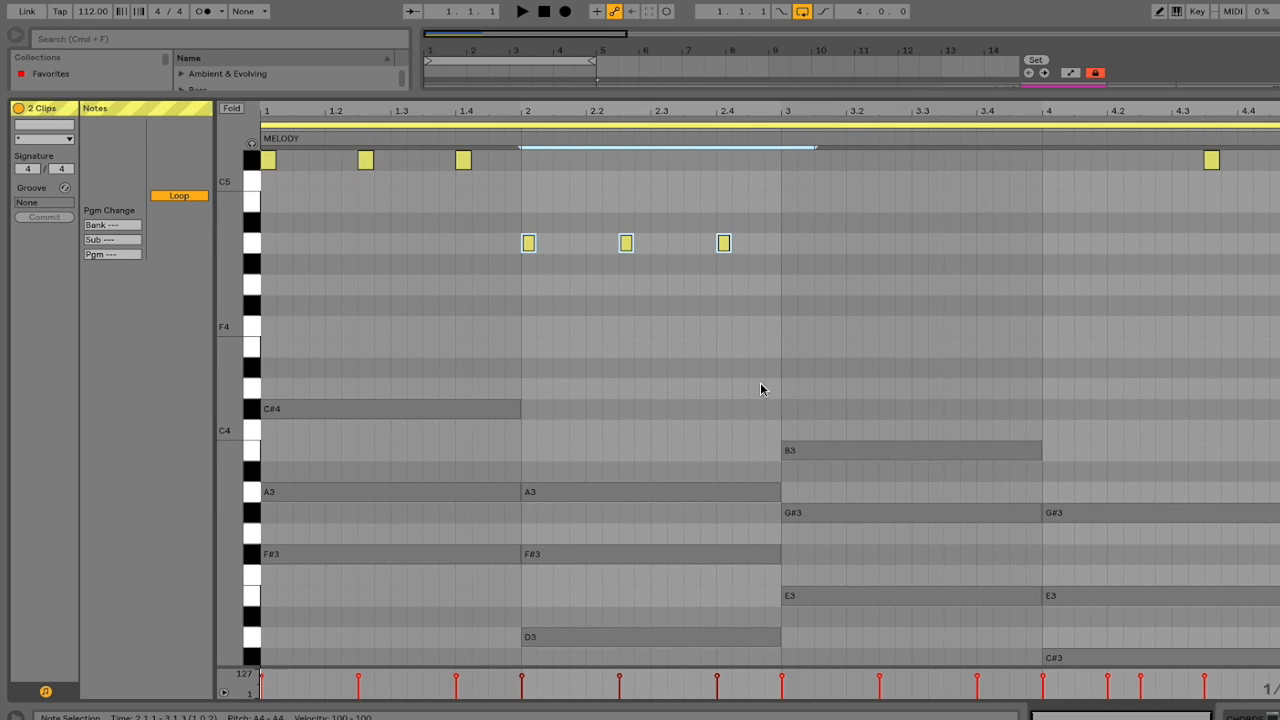
{"action": "key", "text": "Down"}
{"action": "key", "text": "Down"}
{"action": "key", "text": "Down"}
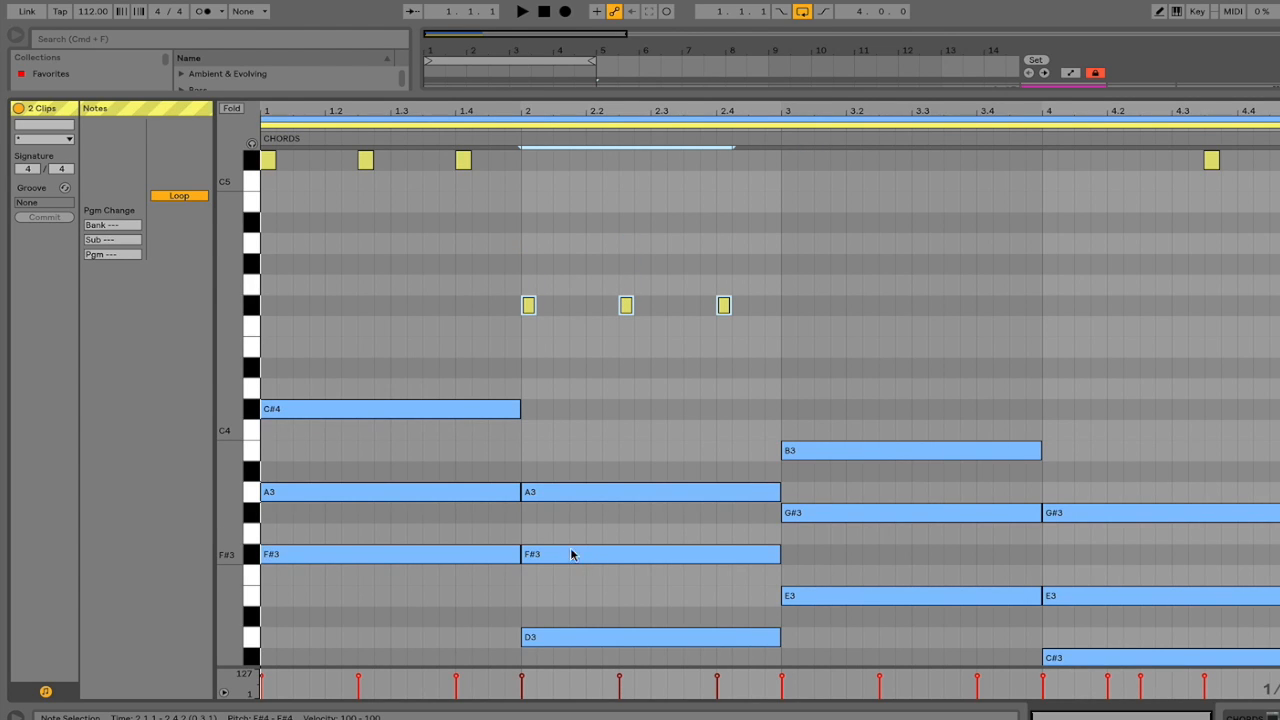
Play the loop to hear the F#4 notes, stop, and return to the arrangement.
{"action": "key", "text": "space"}
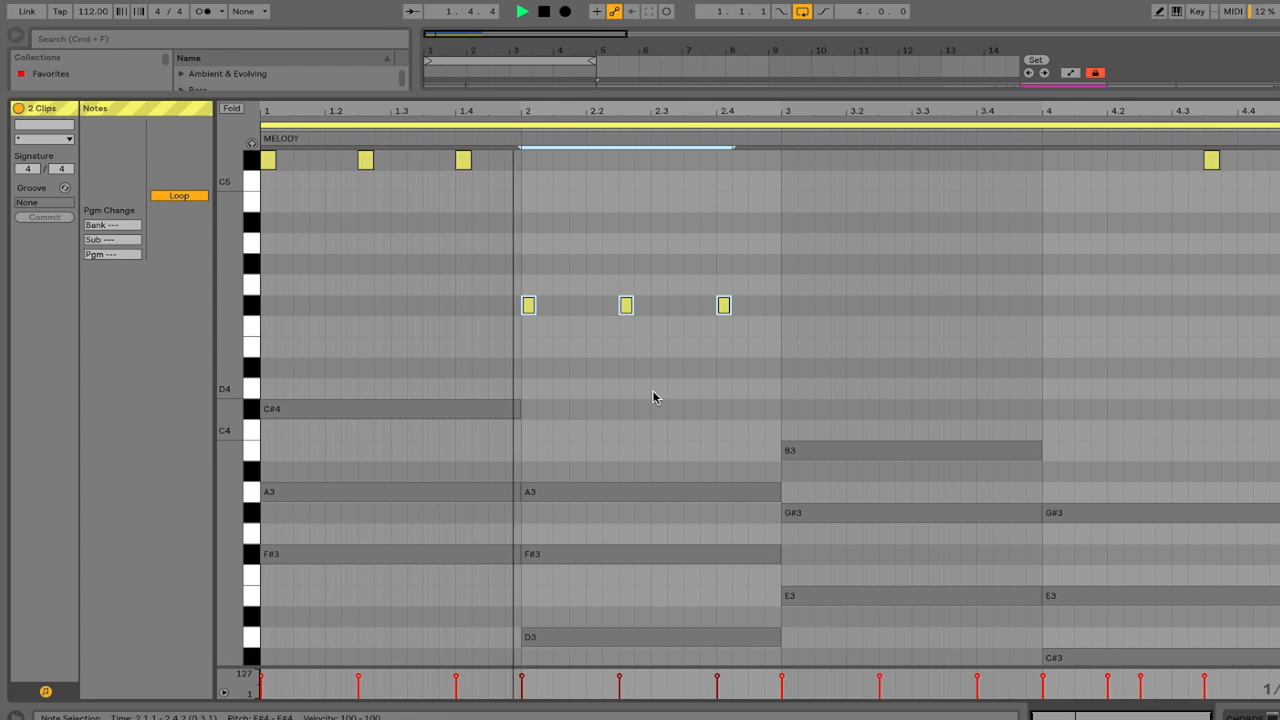
{"action": "scroll", "coordinate": [709, 401], "scroll_direction": "up", "scroll_amount": 1}
{"action": "scroll", "coordinate": [740, 385], "scroll_direction": "up", "scroll_amount": 3}
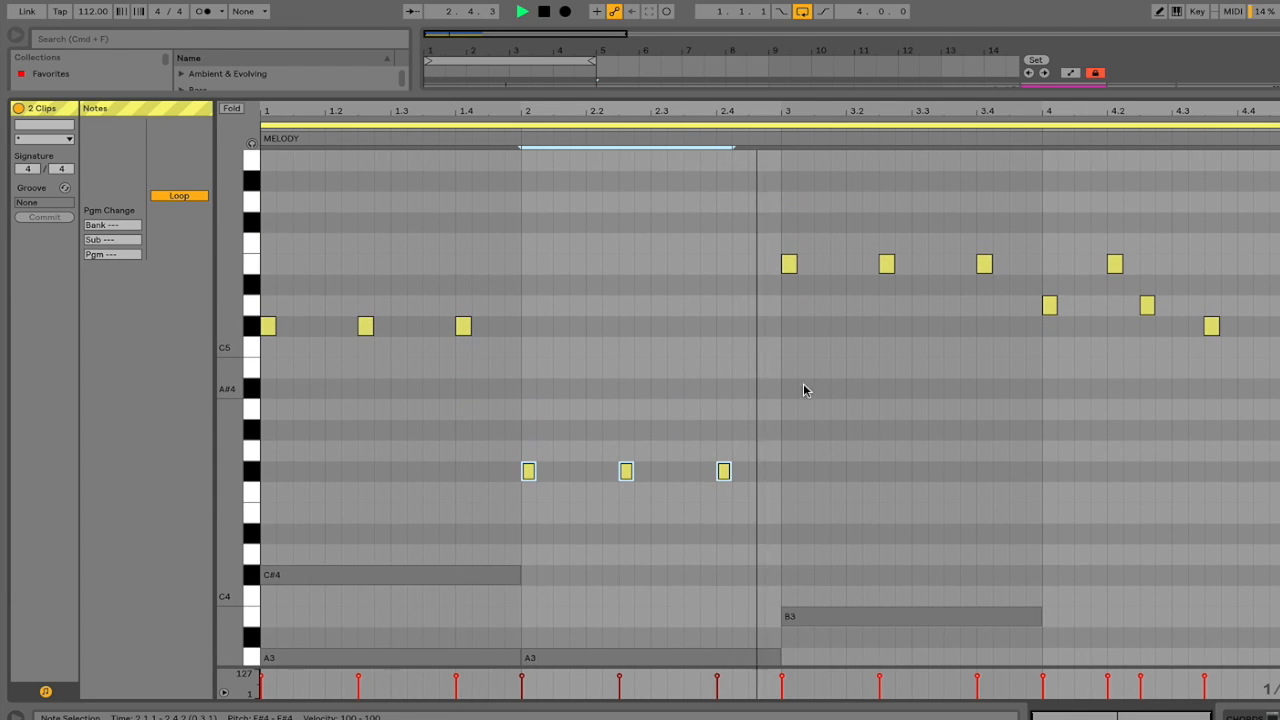
{"action": "scroll", "coordinate": [855, 426], "scroll_direction": "down", "scroll_amount": 2}
{"action": "scroll", "coordinate": [856, 426], "scroll_direction": "down", "scroll_amount": 2}
{"action": "scroll", "coordinate": [857, 423], "scroll_direction": "up", "scroll_amount": 3}
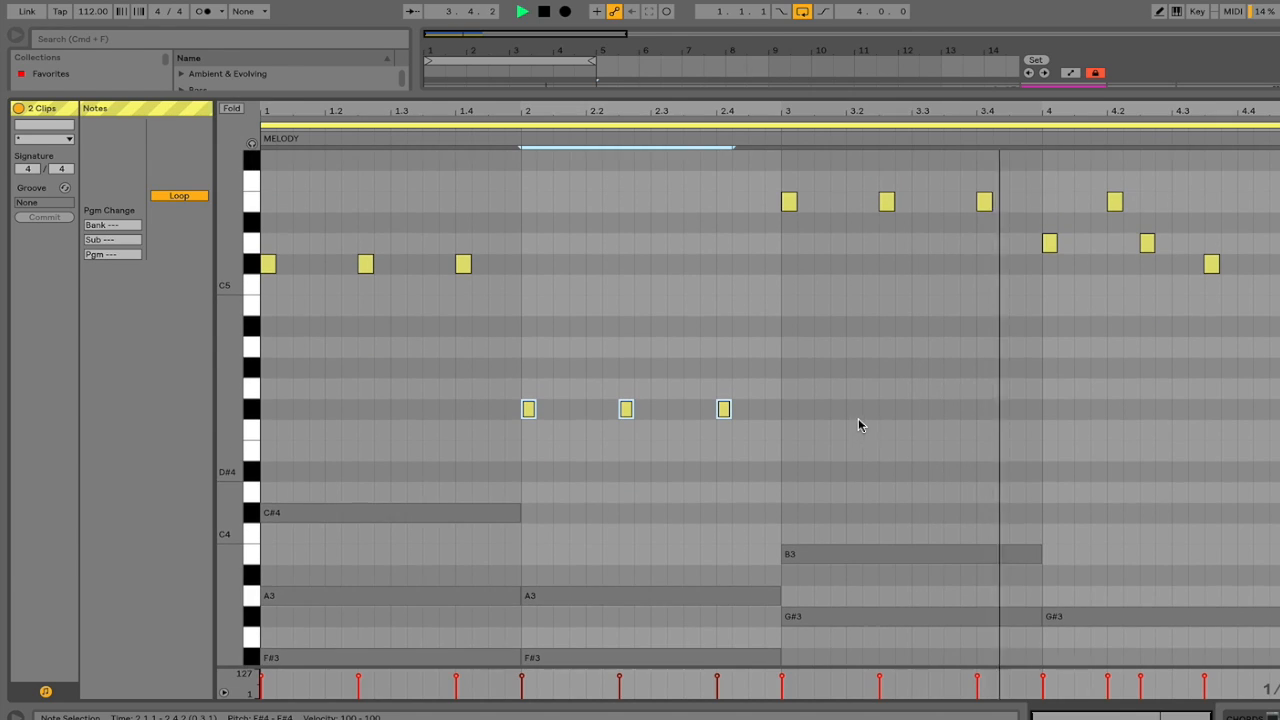
{"action": "key", "text": "space"}
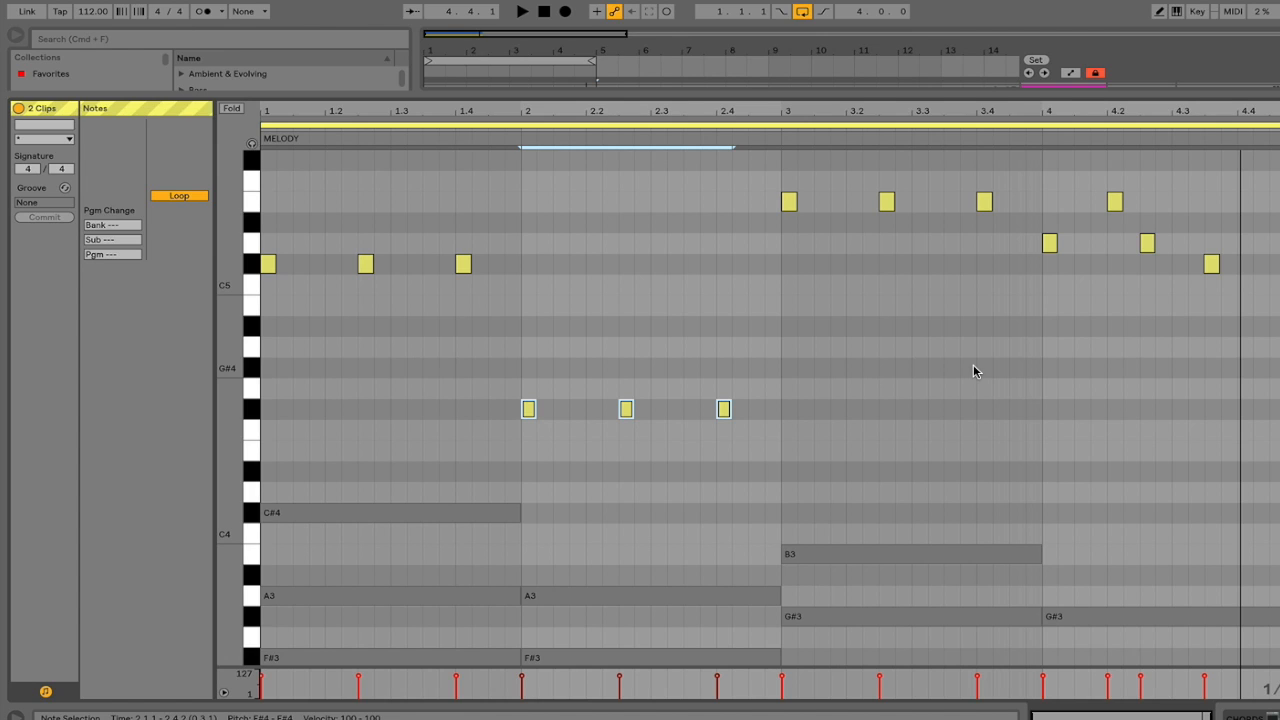
{"action": "key", "text": "super+alt+l"}
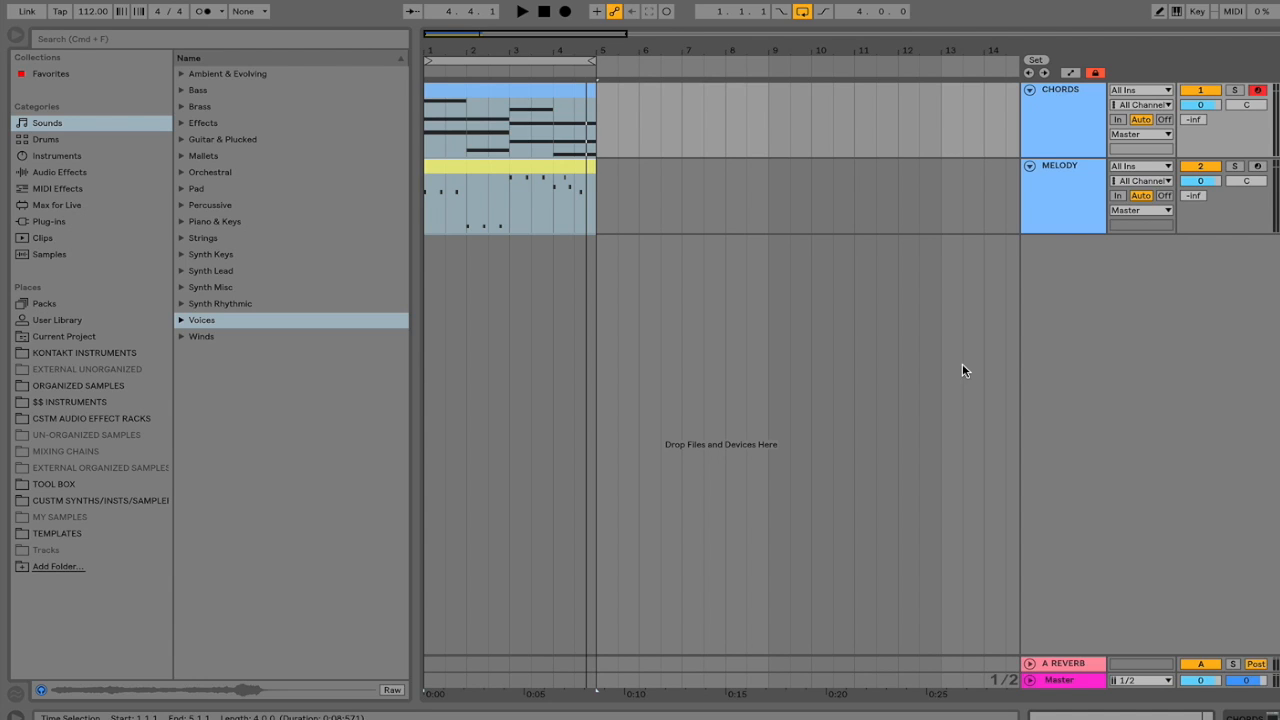
Duplicate the MELODY track and transpose the copy's notes up an octave.
{"action": "left_click", "coordinate": [1053, 201]}
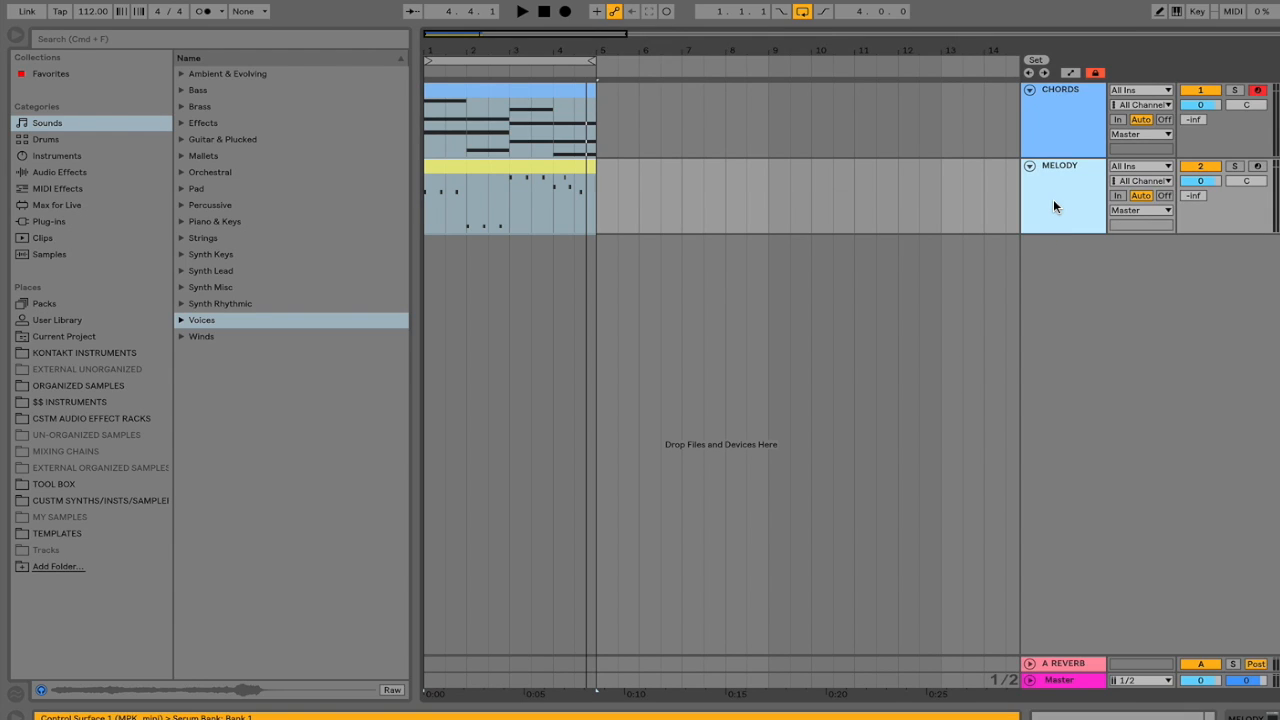
{"action": "key", "text": "super+d"}
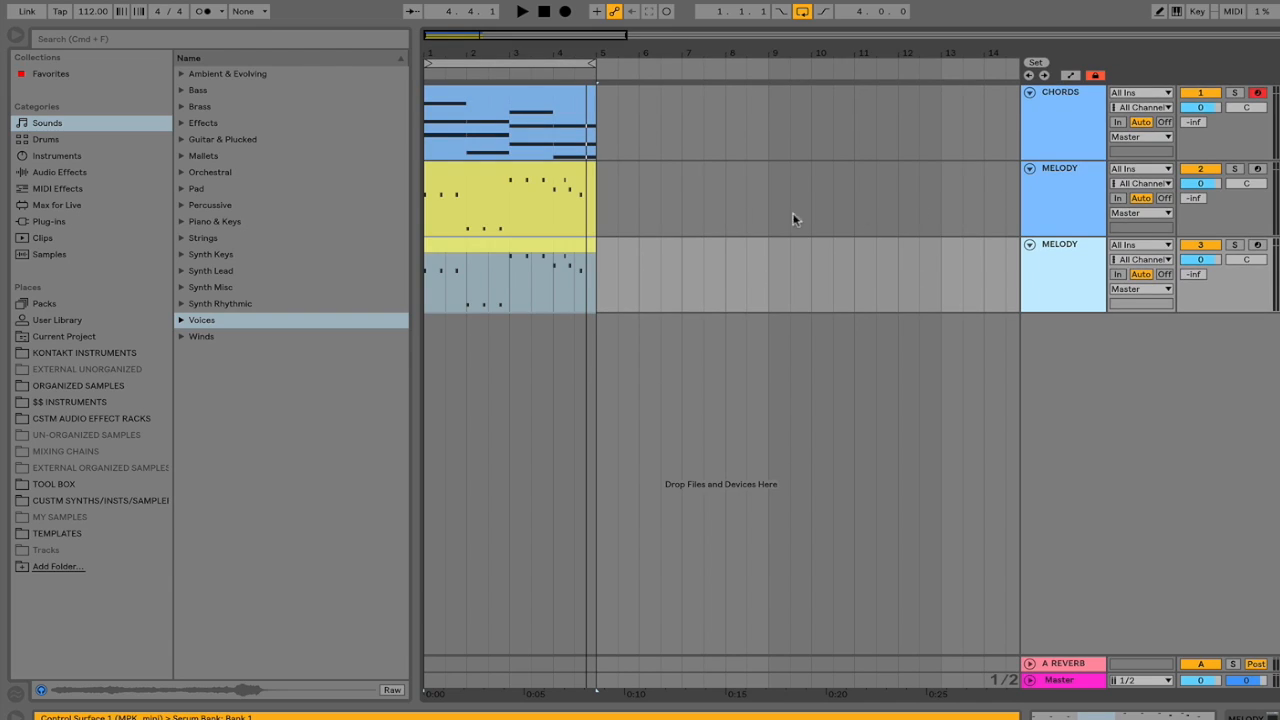
{"action": "double_click", "coordinate": [485, 246]}
{"action": "left_click", "coordinate": [505, 300]}
{"action": "key", "text": "super+a"}
{"action": "key", "text": "shift+Up"}
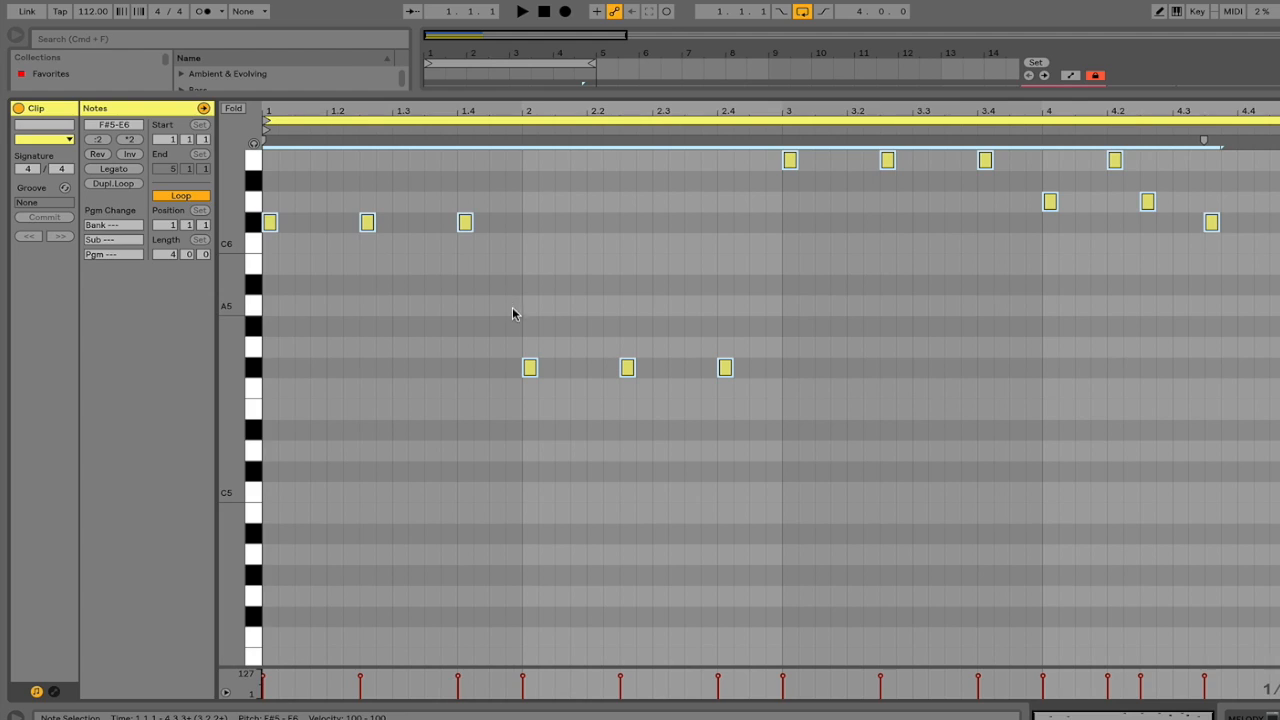
{"action": "key", "text": "super+alt+l"}
Colour the copied melody clip green and select it with the Chords and Melody clips.
{"action": "right_click", "coordinate": [570, 249]}
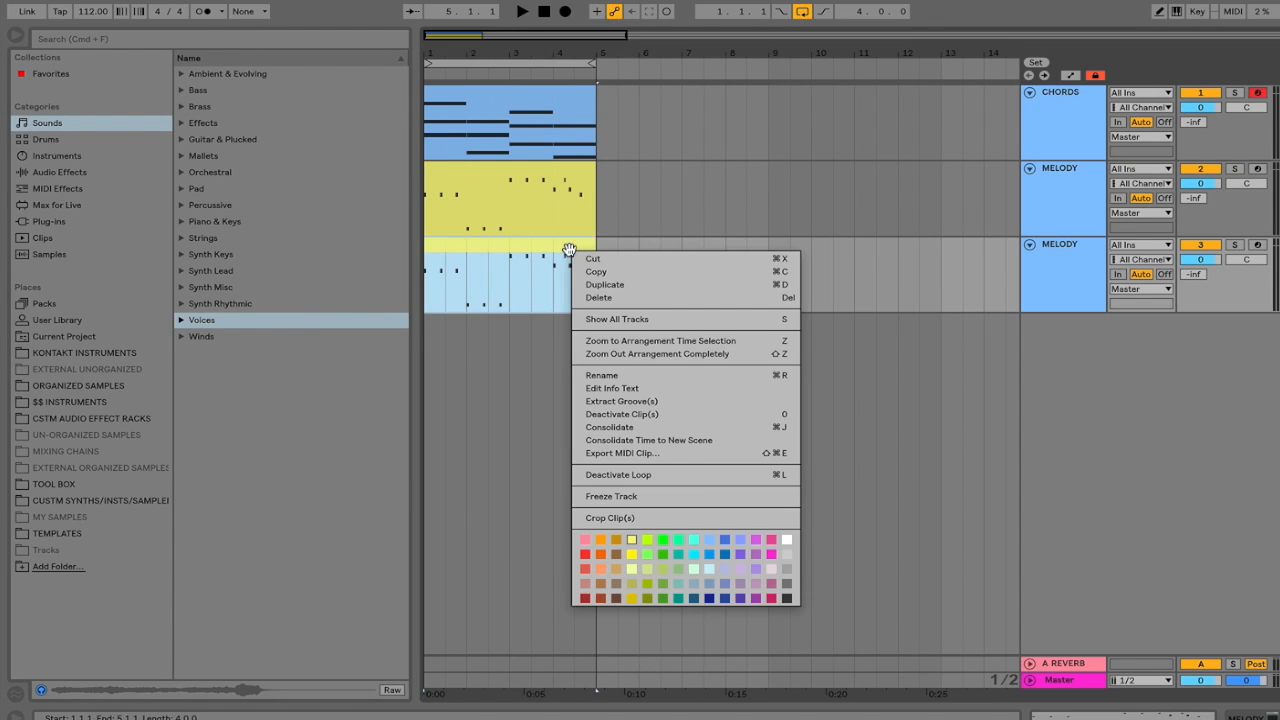
{"action": "left_click", "coordinate": [679, 566]}
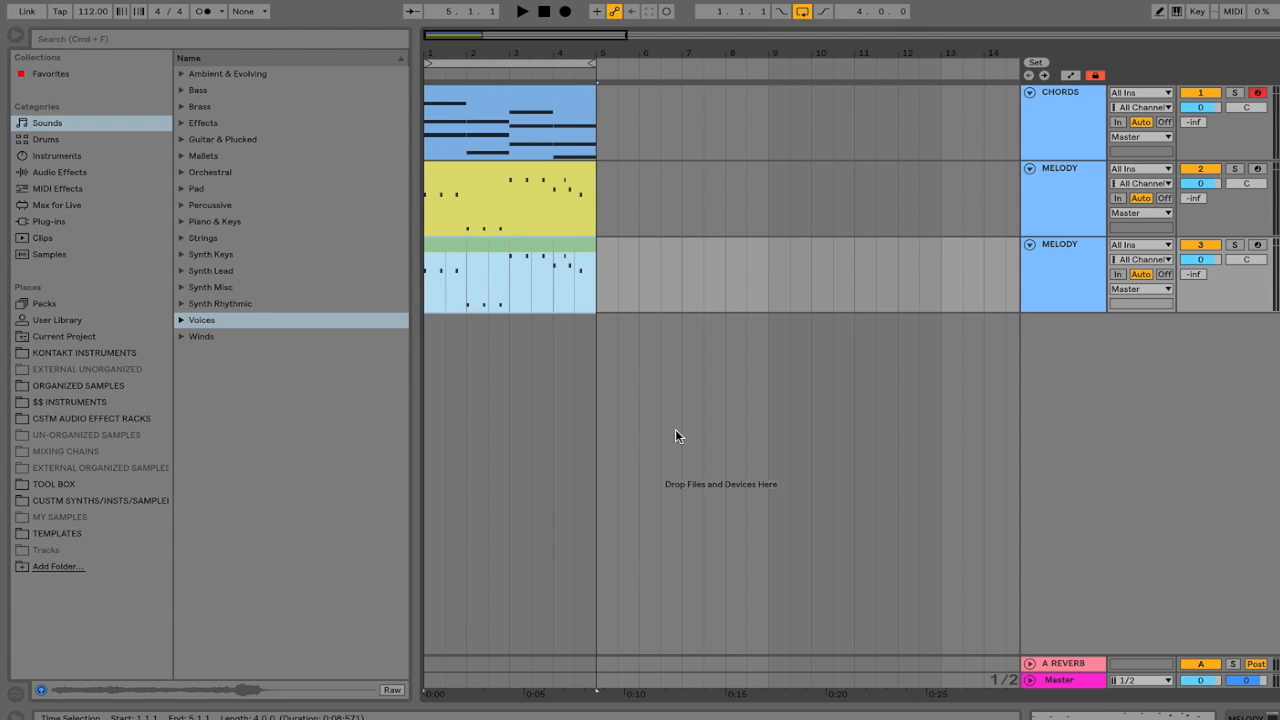
{"action": "left_click", "coordinate": [535, 93], "text": "shift"}
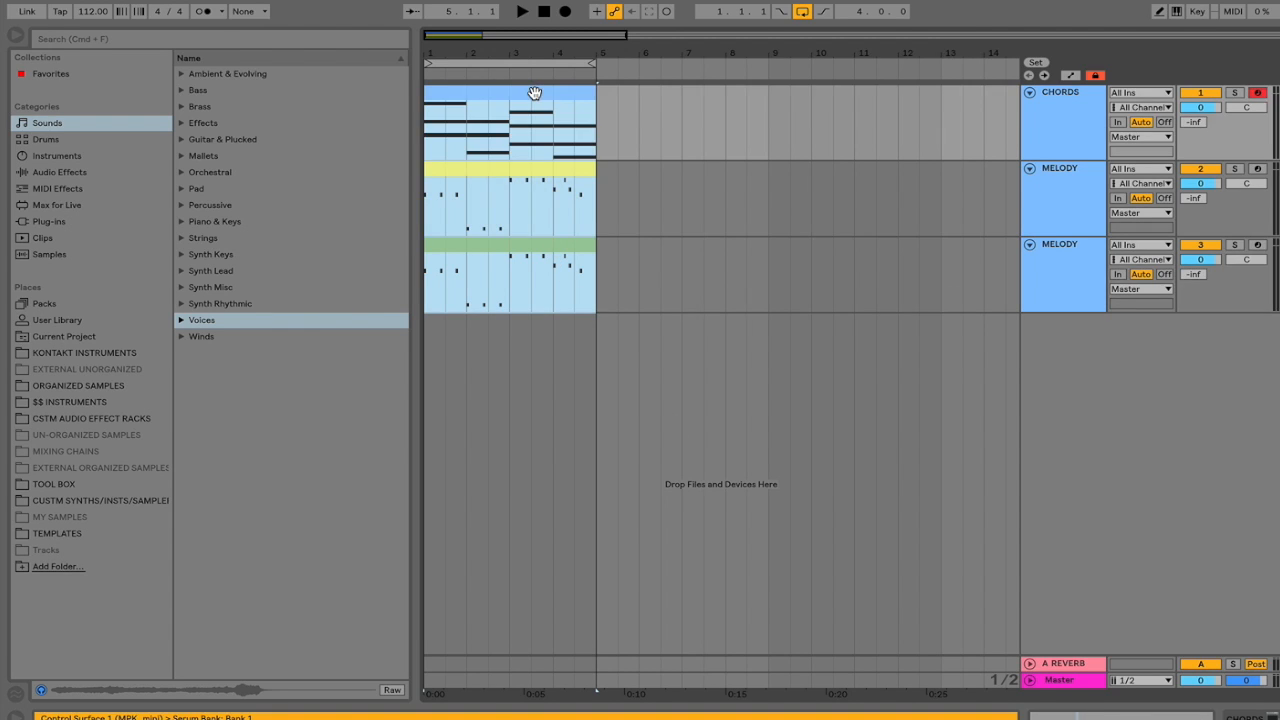
Show all three clips' notes together and make the green melody clip editable.
{"action": "double_click", "coordinate": [535, 93]}
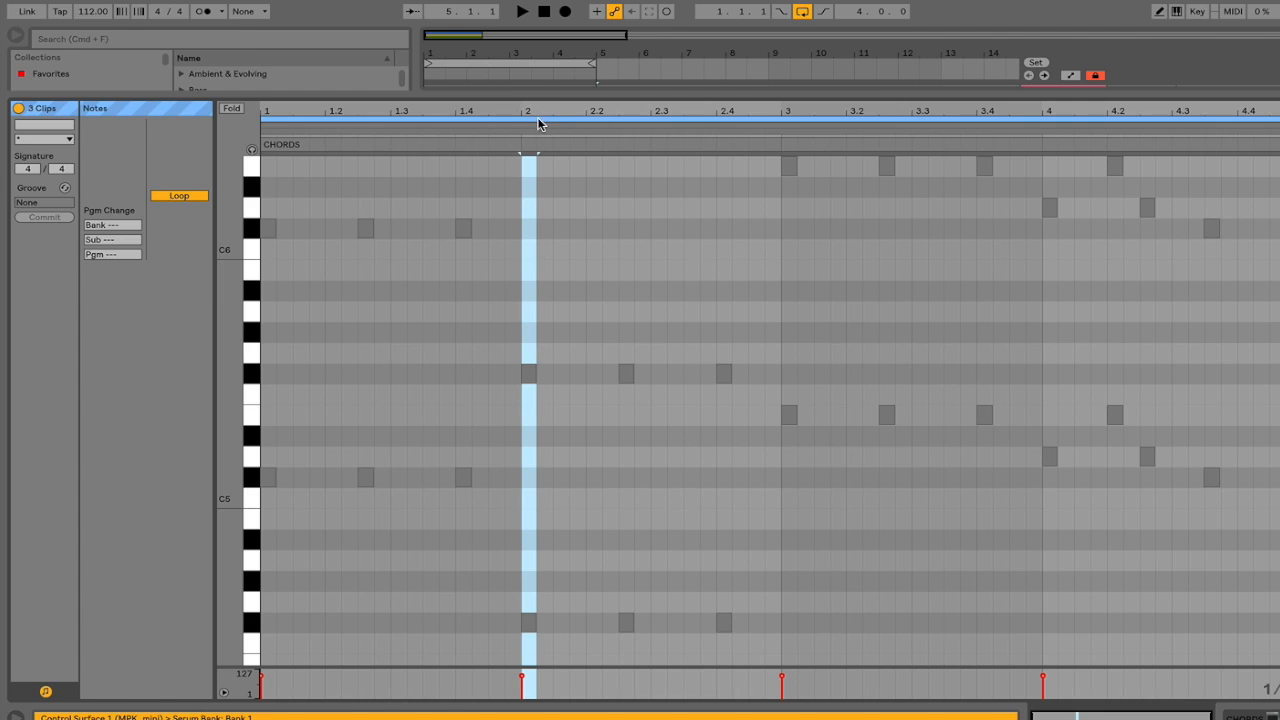
{"action": "left_click", "coordinate": [535, 129]}
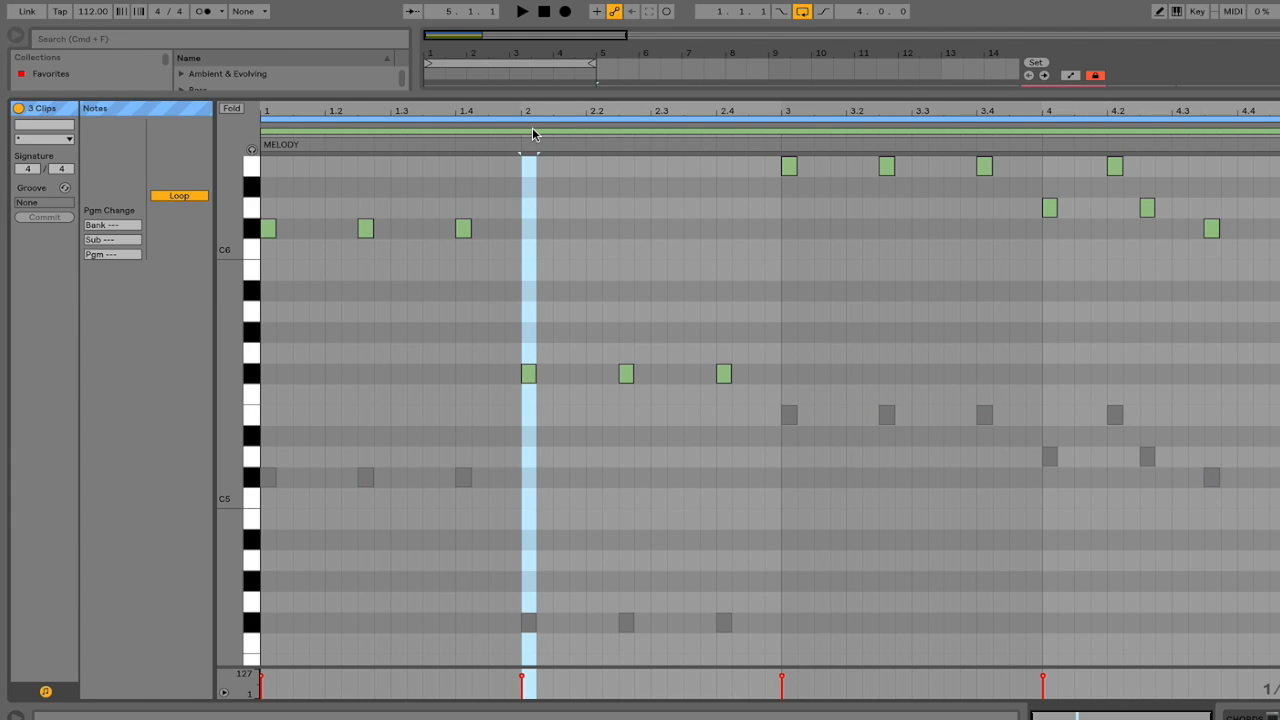
{"action": "left_click", "coordinate": [534, 130]}
{"action": "left_click", "coordinate": [534, 127]}
{"action": "left_click", "coordinate": [535, 129]}
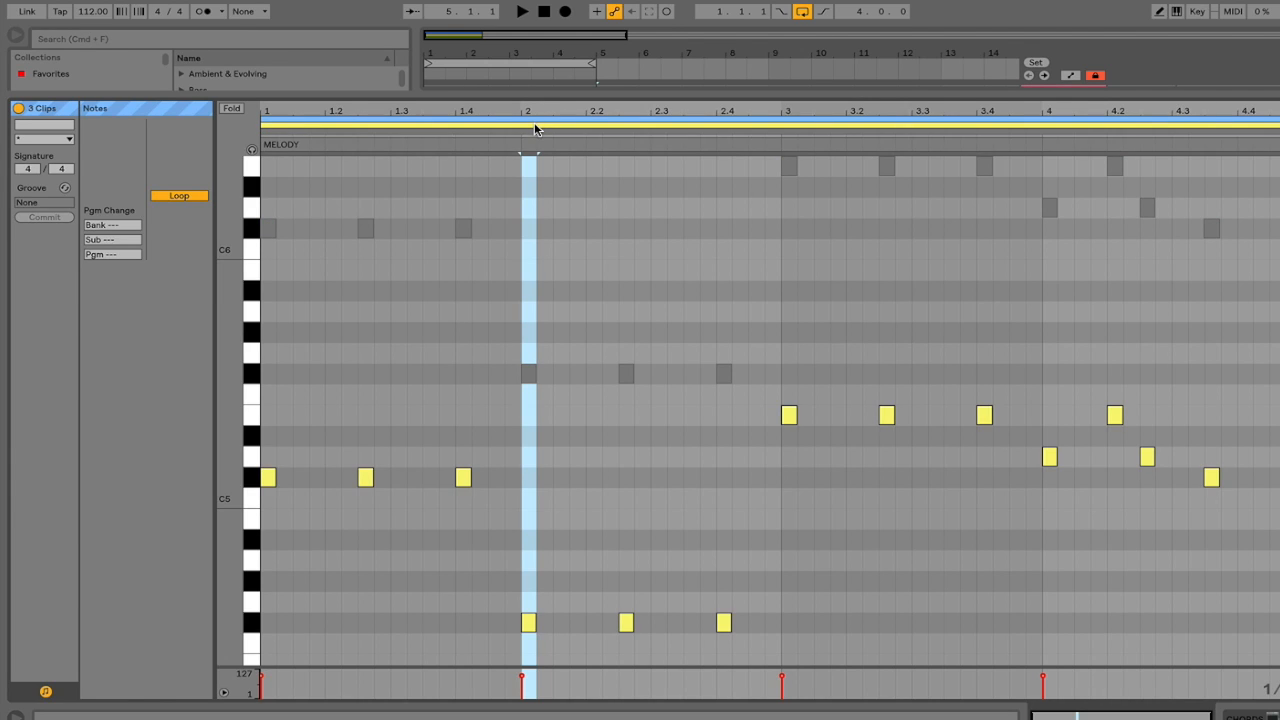
{"action": "left_click", "coordinate": [535, 129]}
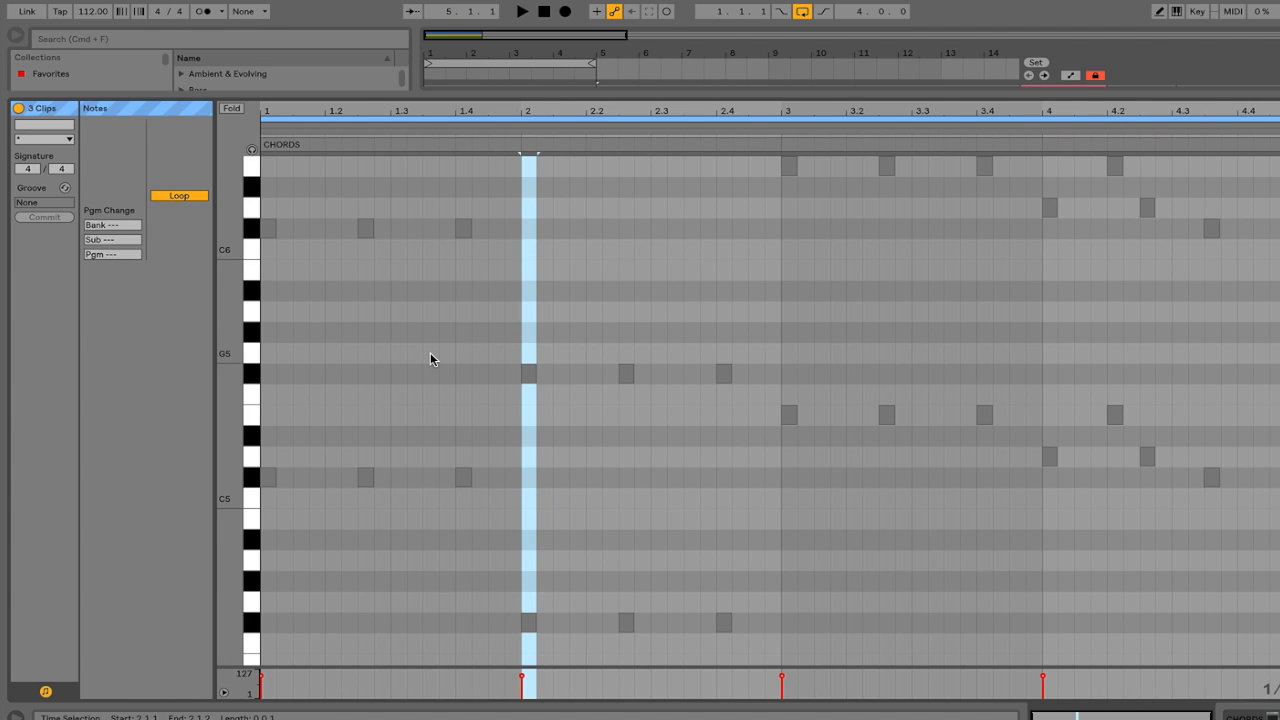
Raise the green melody's second note from C6 to C#6.
{"action": "scroll", "coordinate": [430, 359], "scroll_direction": "down", "scroll_amount": 3}
{"action": "scroll", "coordinate": [400, 343], "scroll_direction": "up", "scroll_amount": 6}
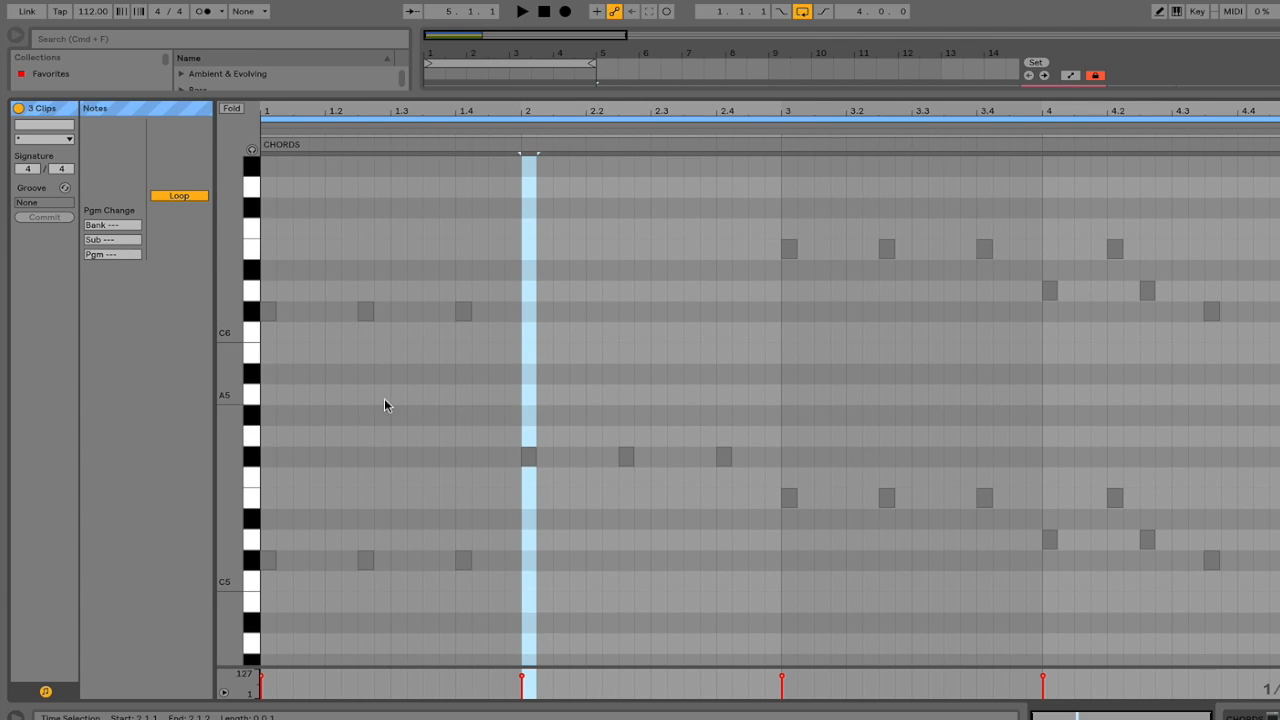
{"action": "scroll", "coordinate": [395, 425], "scroll_direction": "down", "scroll_amount": 4}
{"action": "scroll", "coordinate": [399, 432], "scroll_direction": "up", "scroll_amount": 5}
{"action": "mouse_move", "coordinate": [360, 368]}
{"action": "left_mouse_down"}
{"action": "mouse_move", "coordinate": [381, 292]}
{"action": "mouse_move", "coordinate": [370, 366]}
{"action": "left_mouse_up"}
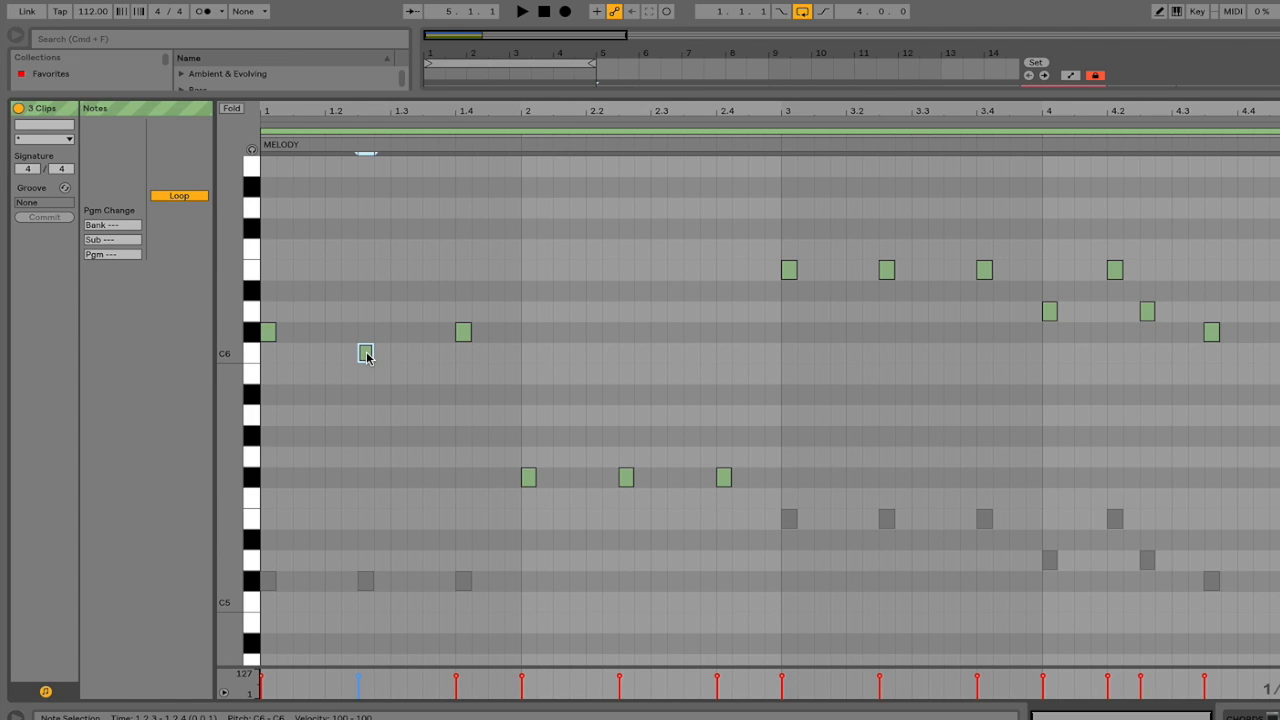
{"action": "left_click_drag", "start_coordinate": [372, 362], "coordinate": [369, 336]}
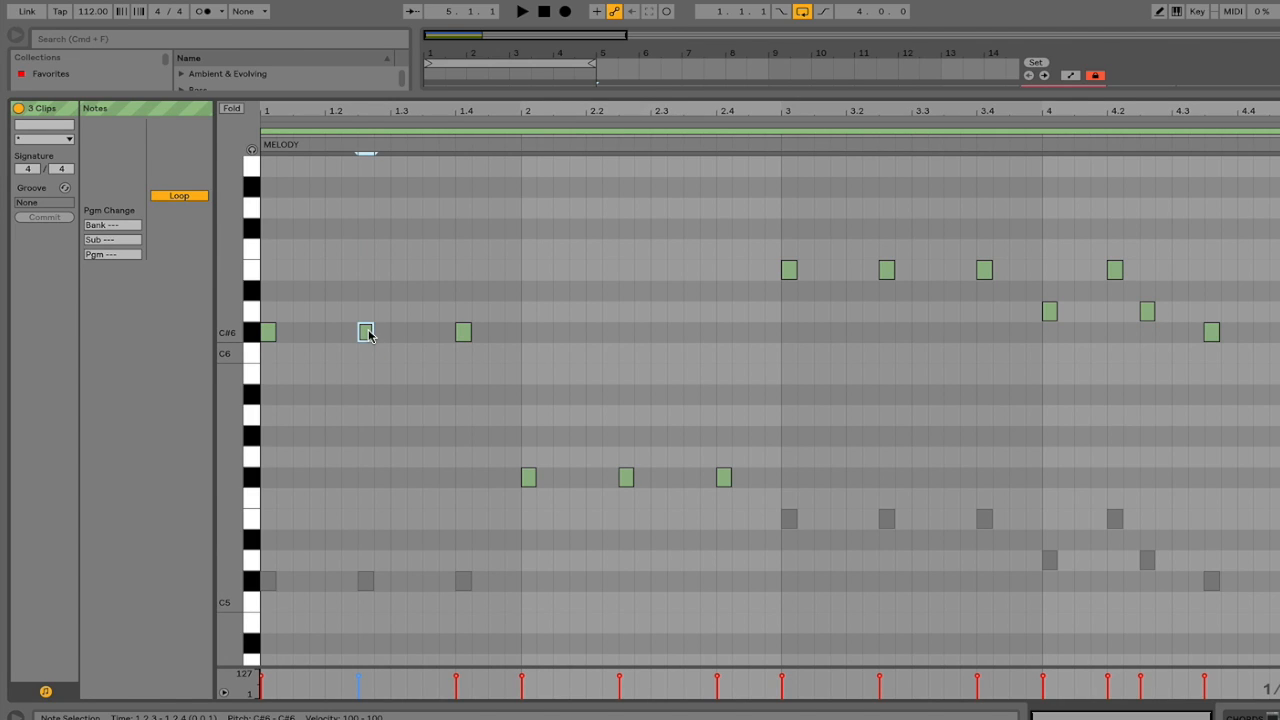
{"action": "scroll", "coordinate": [368, 335], "scroll_direction": "down", "scroll_amount": 3}
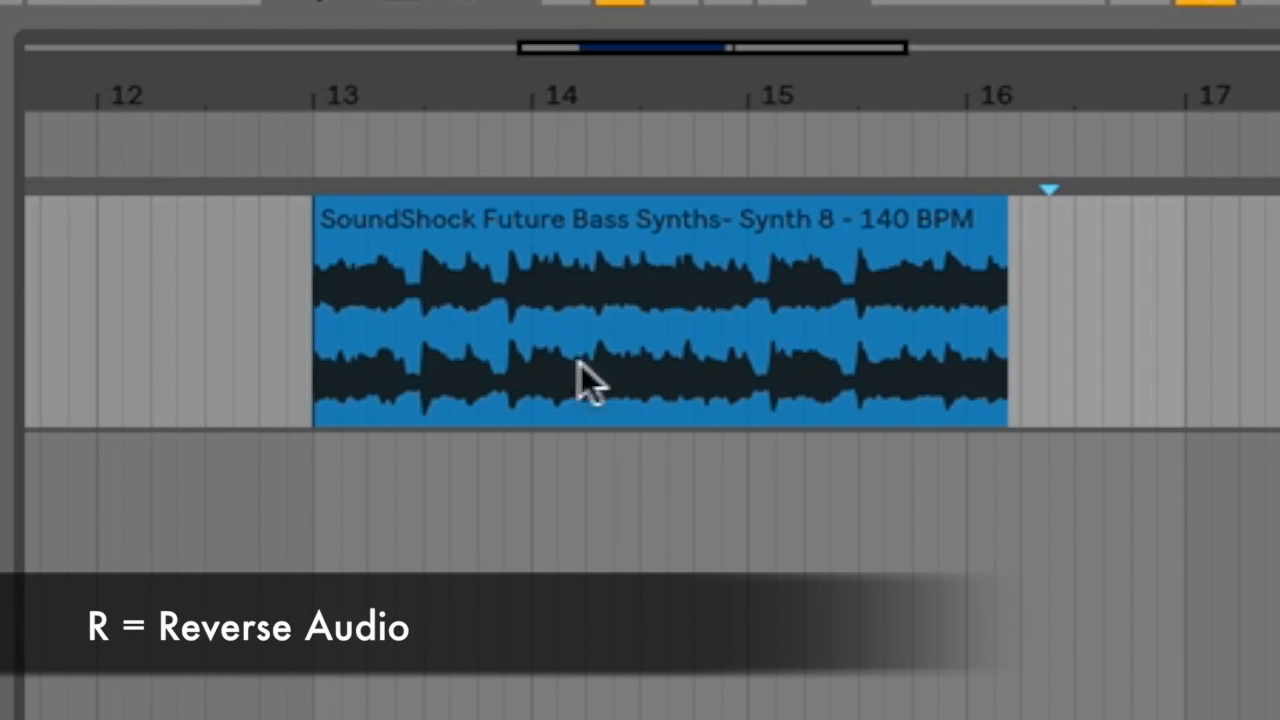
Reverse the SoundShock clip's audio with R and play it from bar 13 to hear it backwards.
{"action": "left_click", "coordinate": [557, 240]}
{"action": "key", "text": "r"}
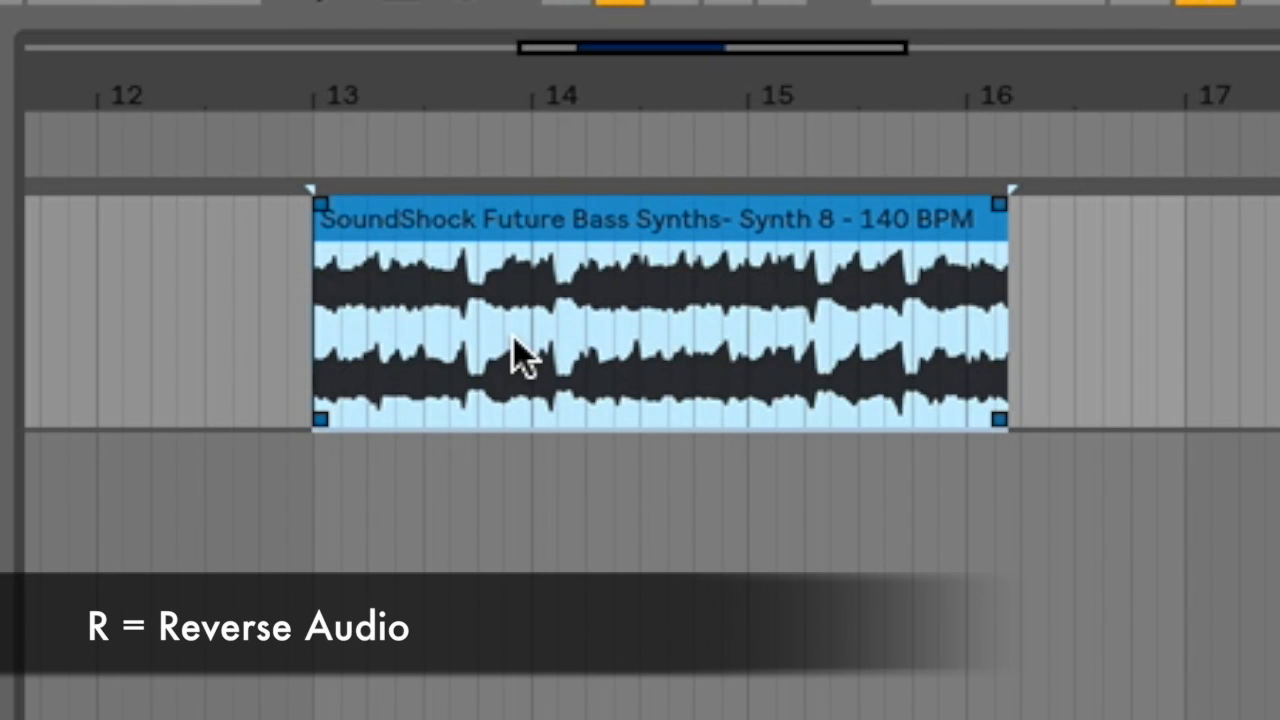
{"action": "key", "text": "r"}
{"action": "key", "text": "space"}
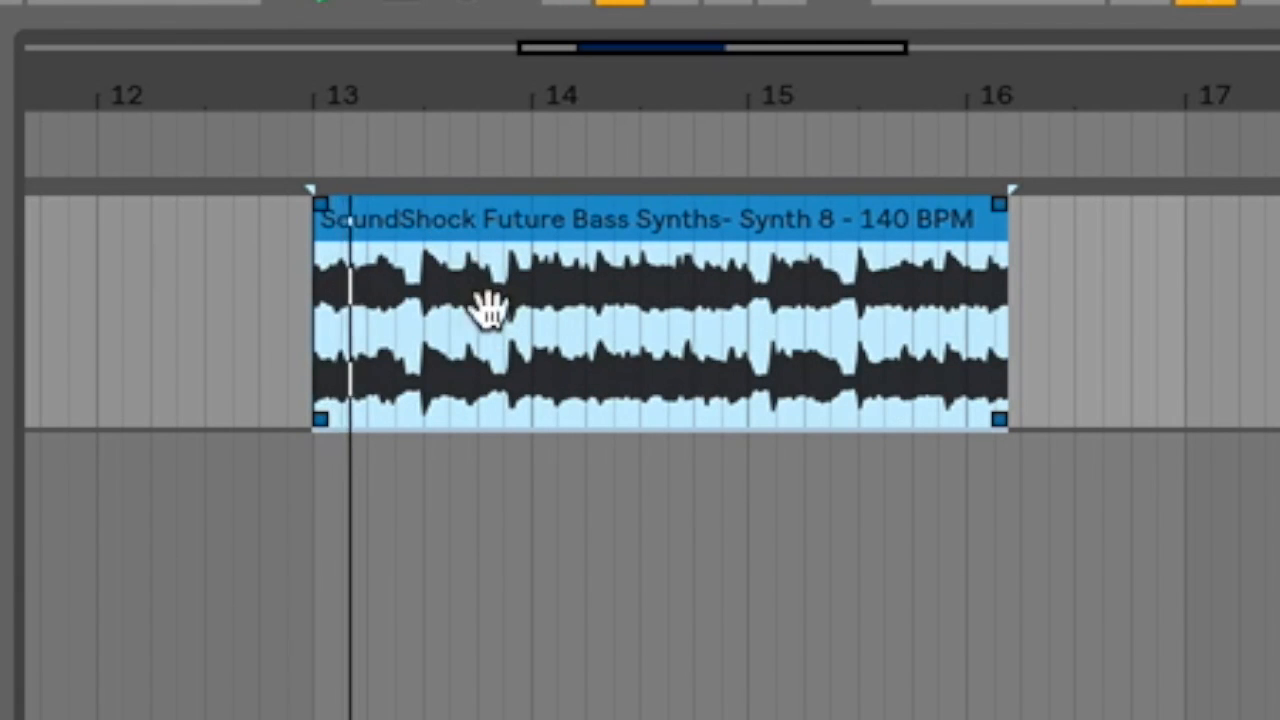
{"action": "key", "text": "space"}
{"action": "key", "text": "r"}
{"action": "key", "text": "space"}
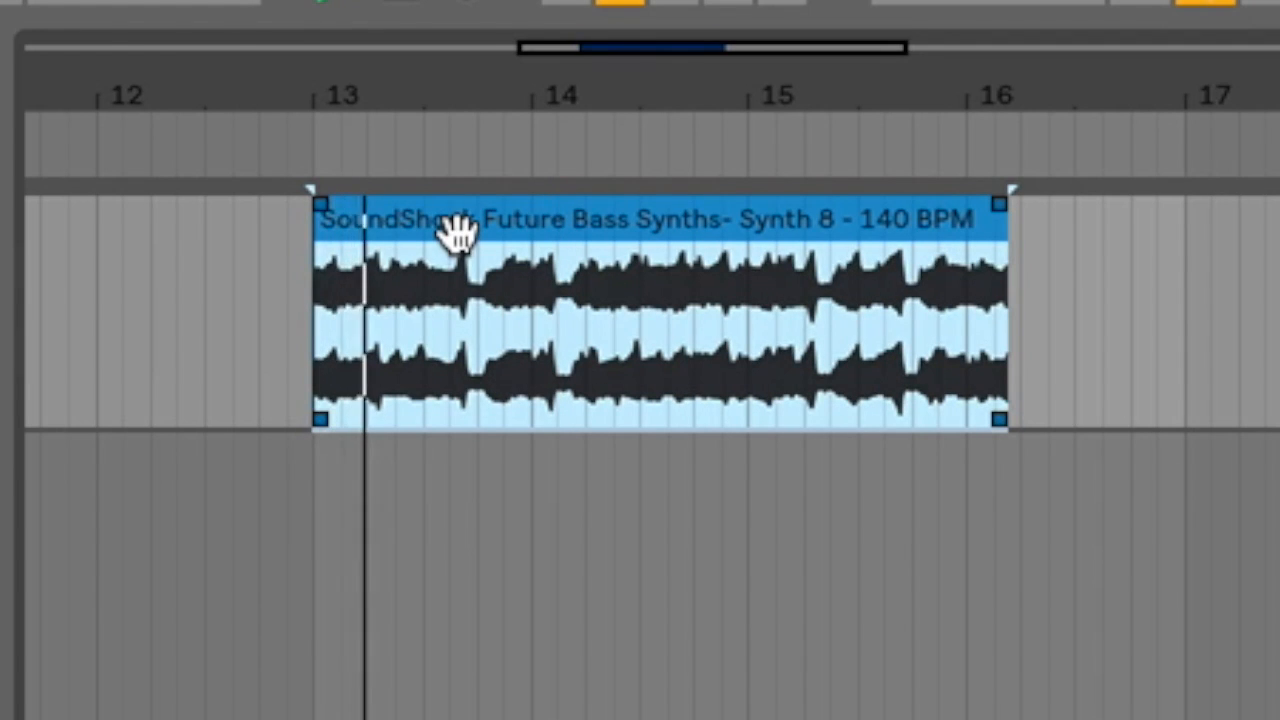
{"action": "key", "text": "r"}
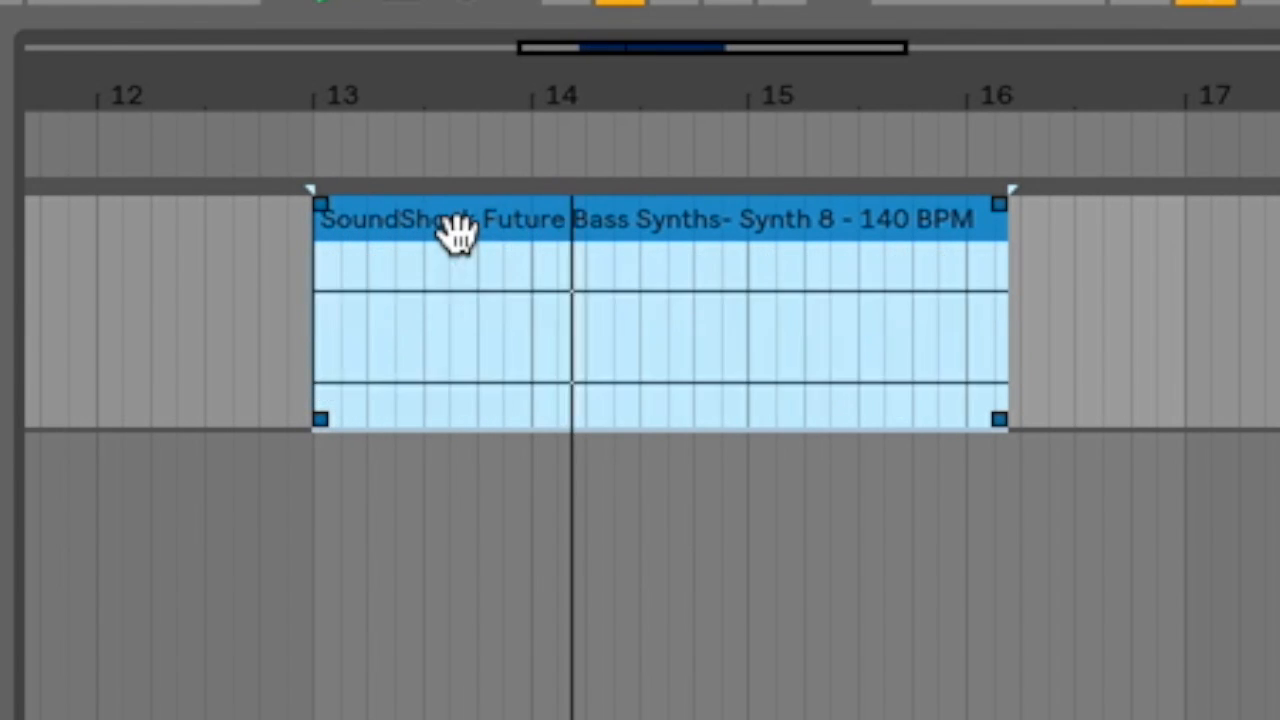
{"action": "key", "text": "space"}
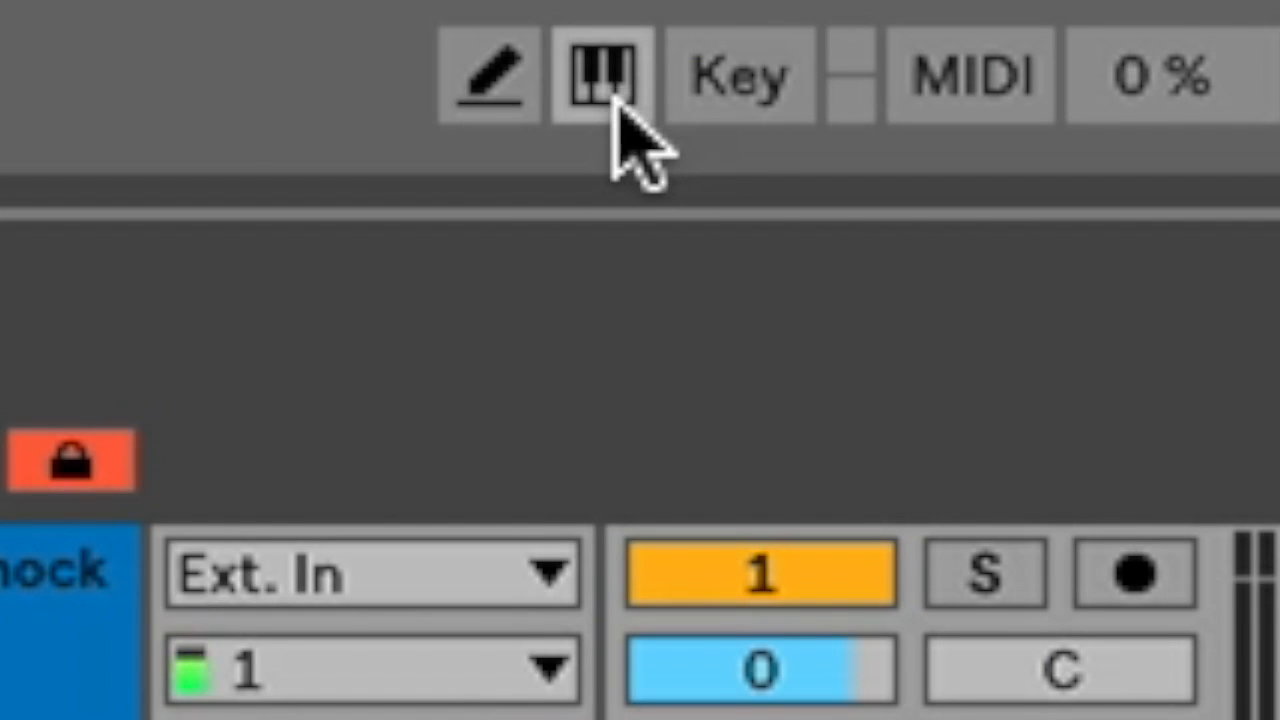
{"action": "left_click", "coordinate": [610, 110]}
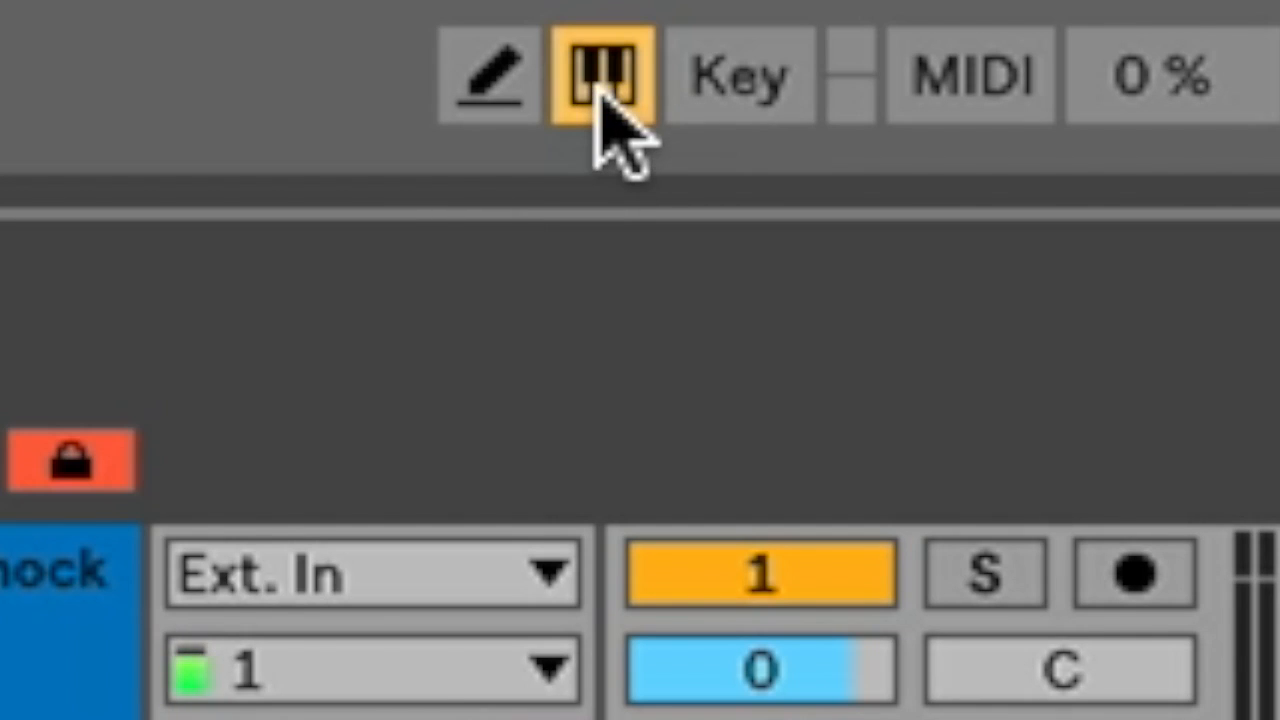
{"action": "left_click", "coordinate": [603, 78]}
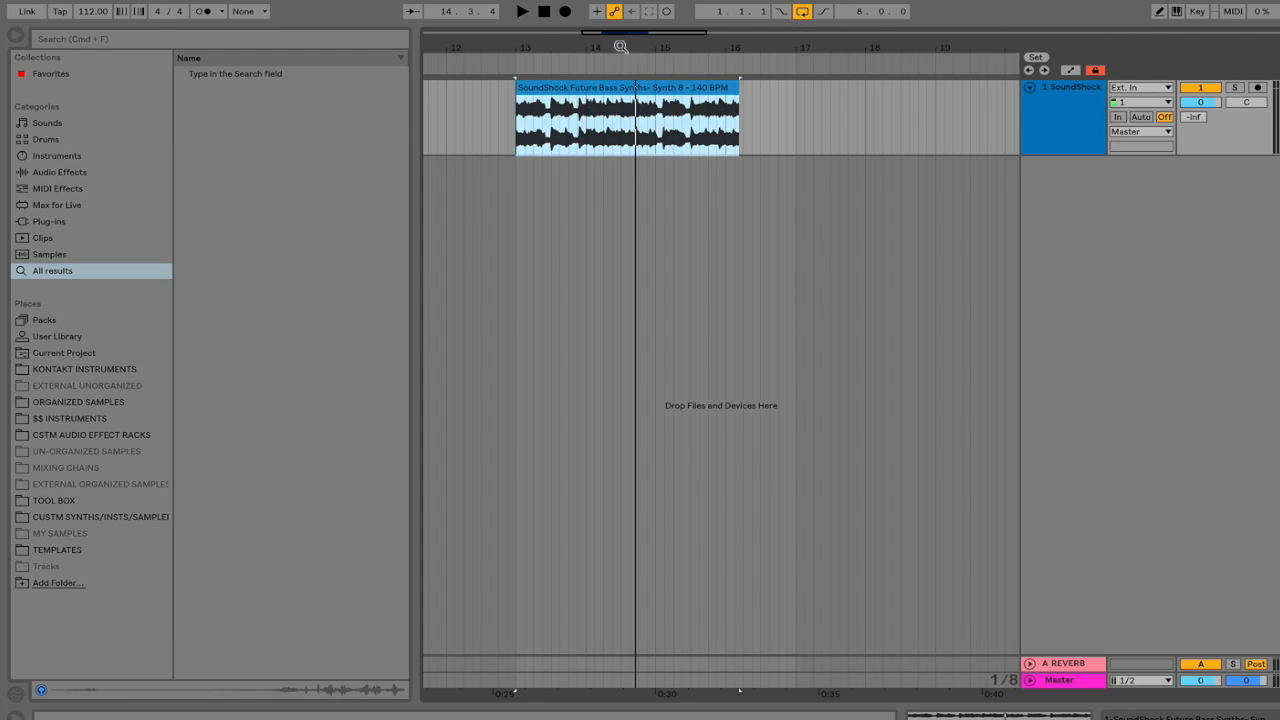
Zoom in near beat 14.2 and duplicate a short slice of the SoundShock audio after itself.
{"action": "mouse_move", "coordinate": [620, 46]}
{"action": "left_mouse_down"}
{"action": "mouse_move", "coordinate": [620, 165]}
{"action": "mouse_move", "coordinate": [619, 67]}
{"action": "left_mouse_up"}
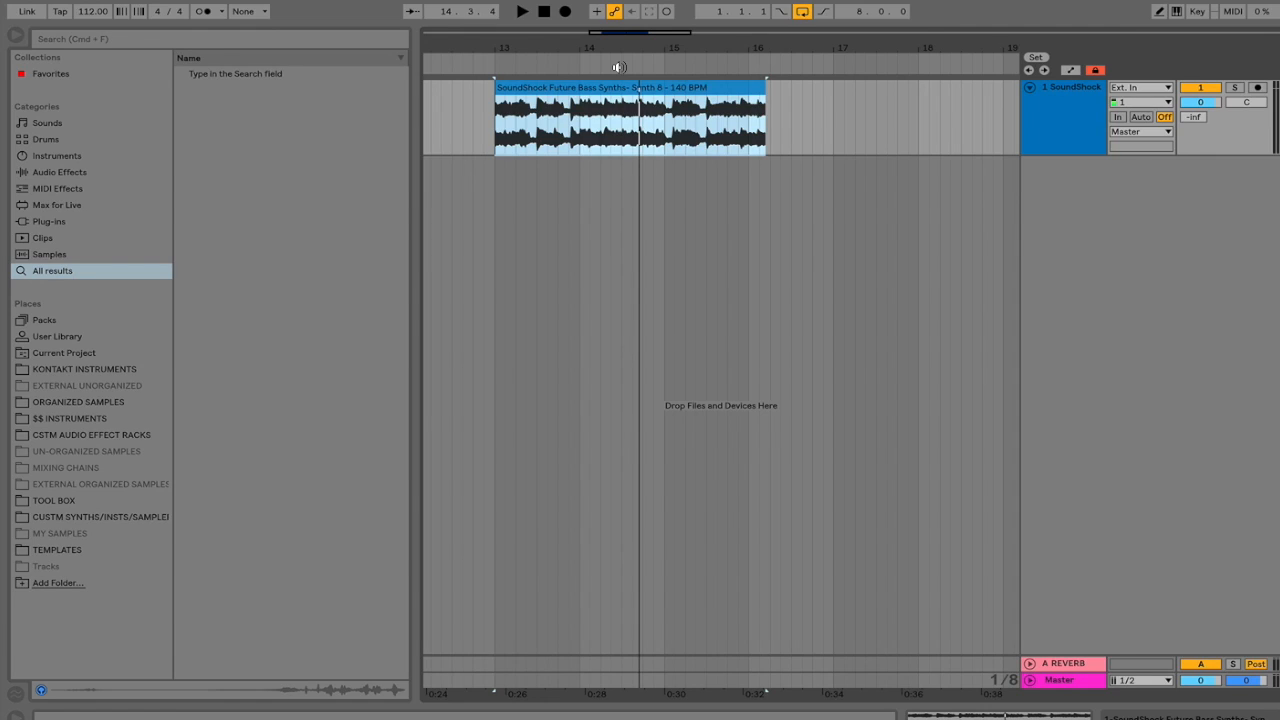
{"action": "left_click", "coordinate": [600, 142]}
{"action": "left_click_drag", "start_coordinate": [600, 142], "coordinate": [607, 146]}
{"action": "key", "text": "z"}
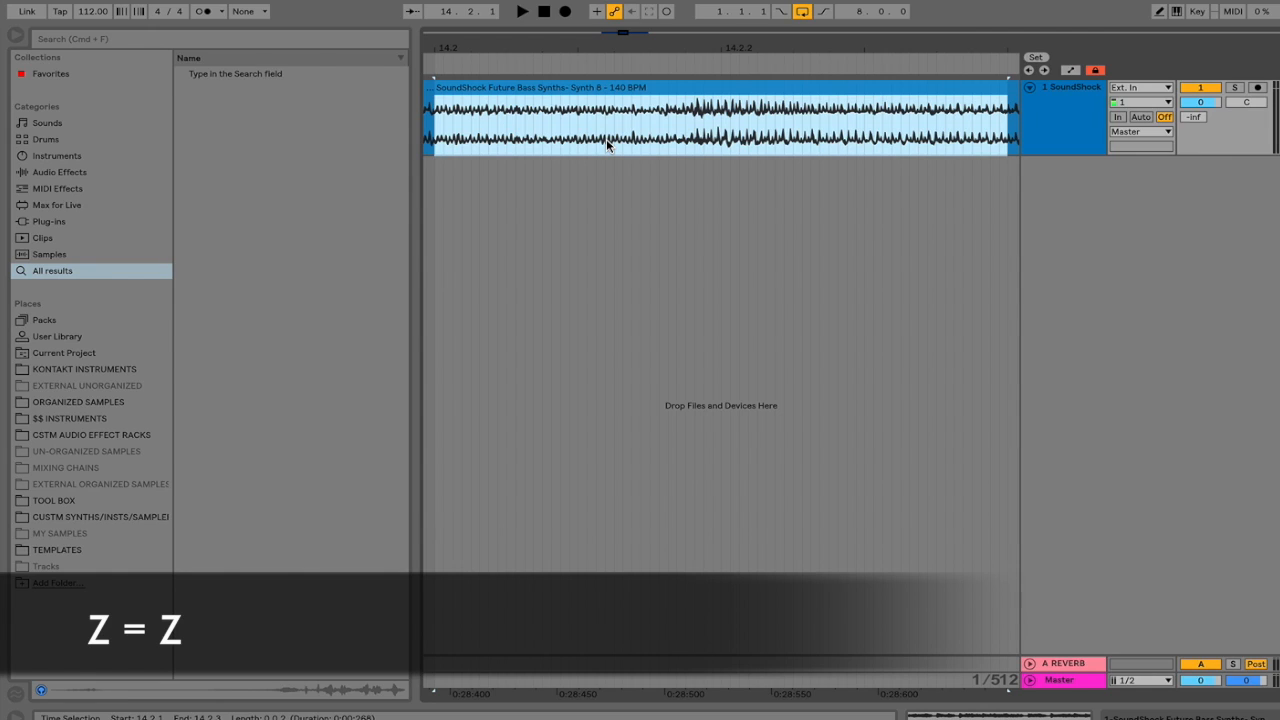
{"action": "left_click_drag", "start_coordinate": [606, 142], "coordinate": [748, 139]}
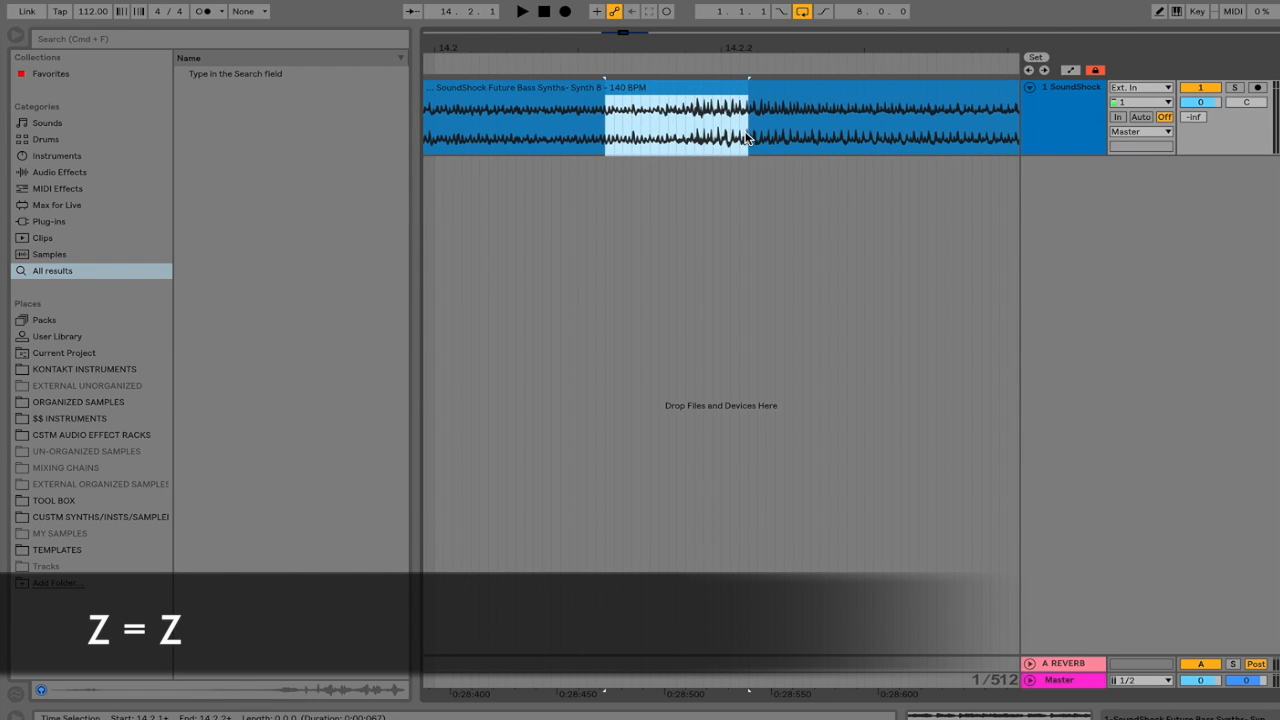
{"action": "key", "text": "super+d"}
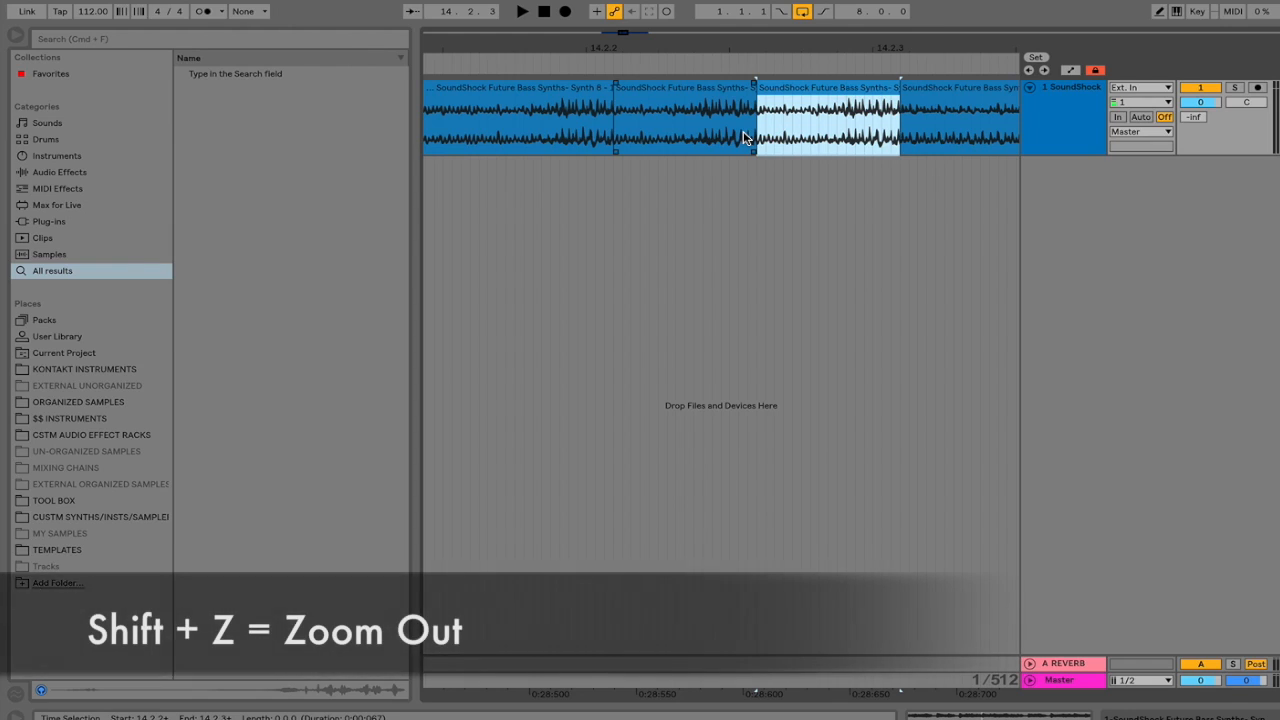
Zoom out with Shift+Z to show the full SoundShock clip across bars 13–16.
{"action": "key", "text": "shift+z"}
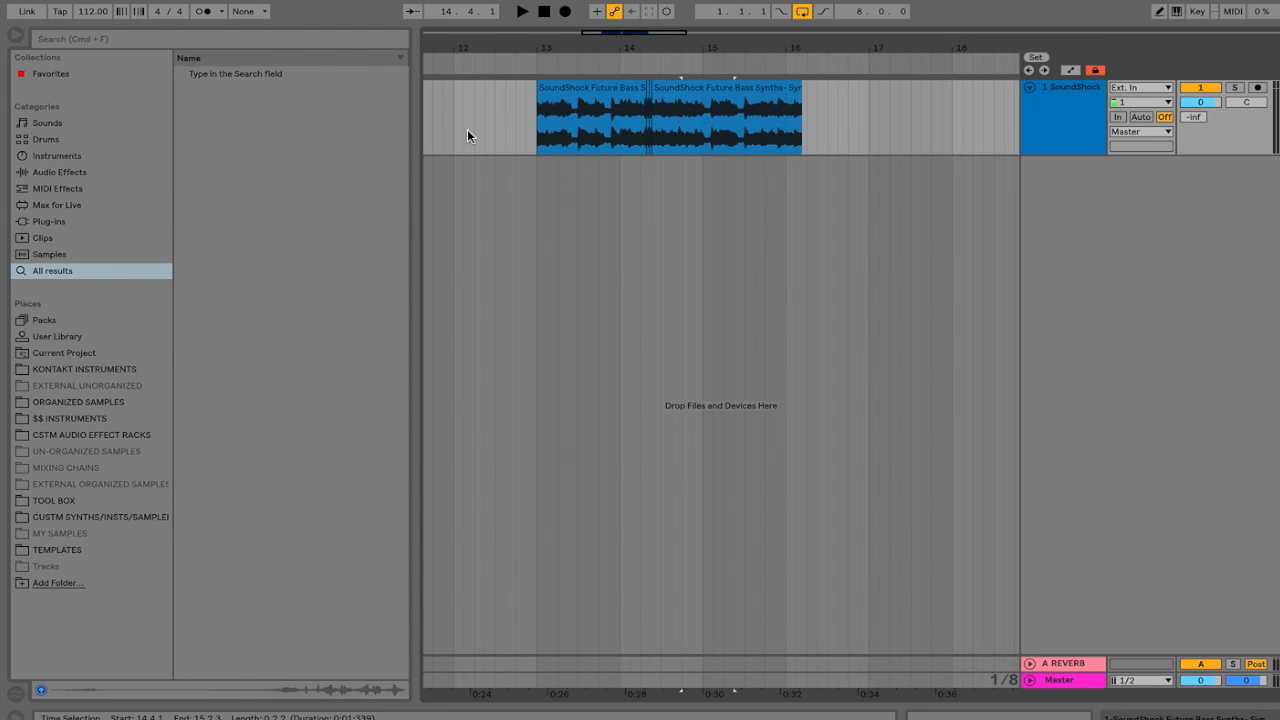
Duplicate the SoundShock track into six copies and group them as 1 Group.
{"action": "left_click", "coordinate": [1054, 117]}
{"action": "key", "text": "super+d"}
{"action": "key", "text": "super+d"}
{"action": "key", "text": "super+d"}
{"action": "key", "text": "super+d"}
{"action": "key", "text": "super+d"}
{"action": "left_click", "coordinate": [1043, 503], "text": "shift"}
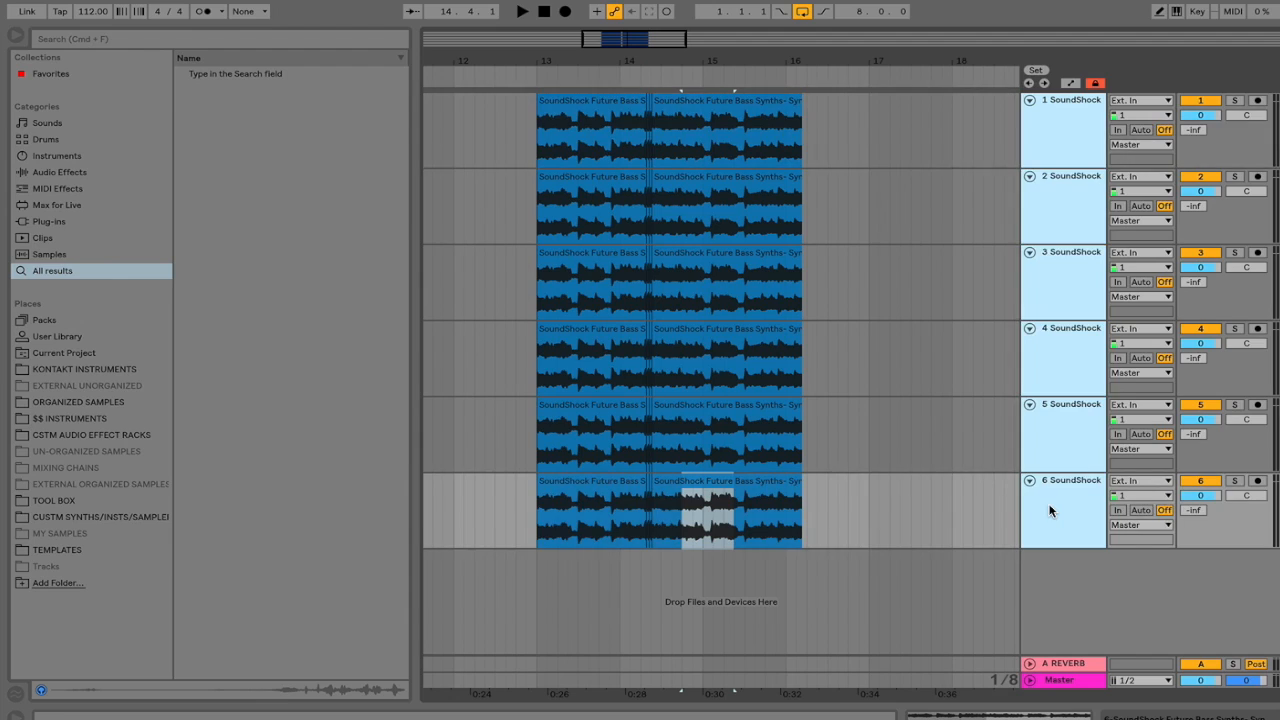
{"action": "key", "text": "super+g"}
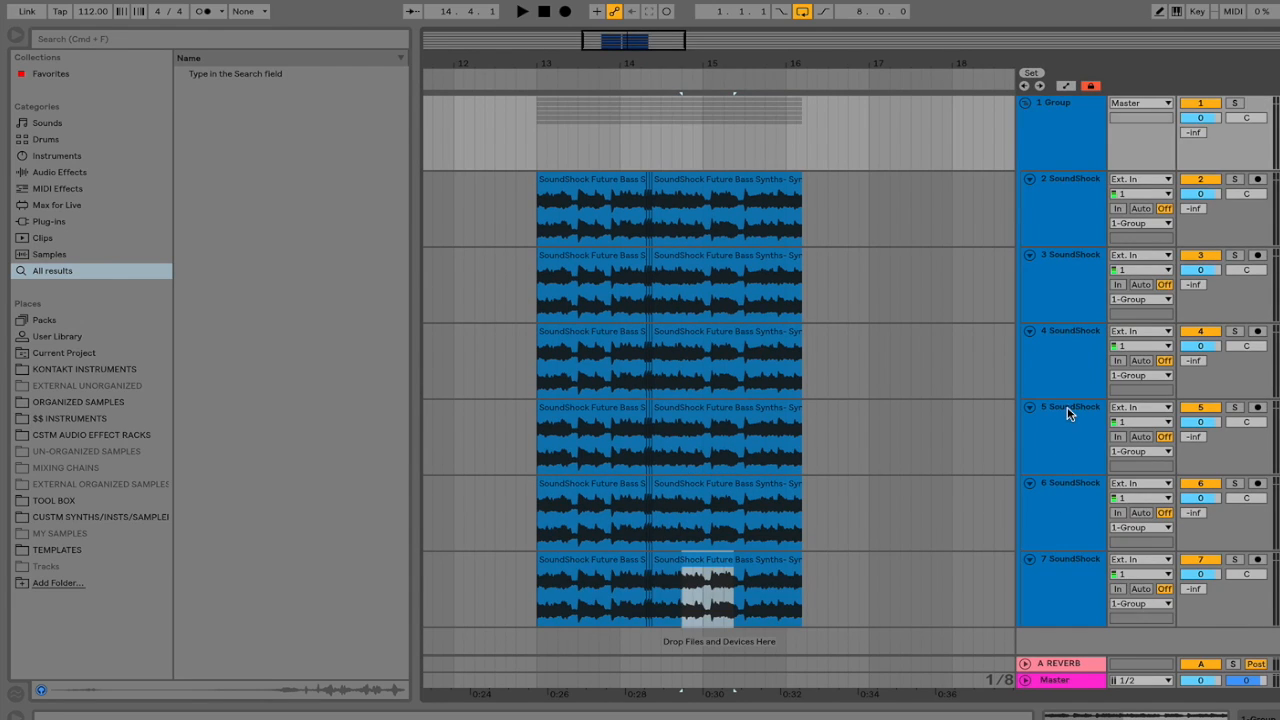
{"action": "left_click", "coordinate": [1025, 104]}
Add several empty audio tracks and group them as 8 Group.
{"action": "key", "text": "super+t"}
{"action": "left_click", "coordinate": [1051, 166]}
{"action": "key", "text": "super+d"}
{"action": "key", "text": "super+d"}
{"action": "key", "text": "super+d"}
{"action": "key", "text": "super+d"}
{"action": "left_click", "coordinate": [1055, 185]}
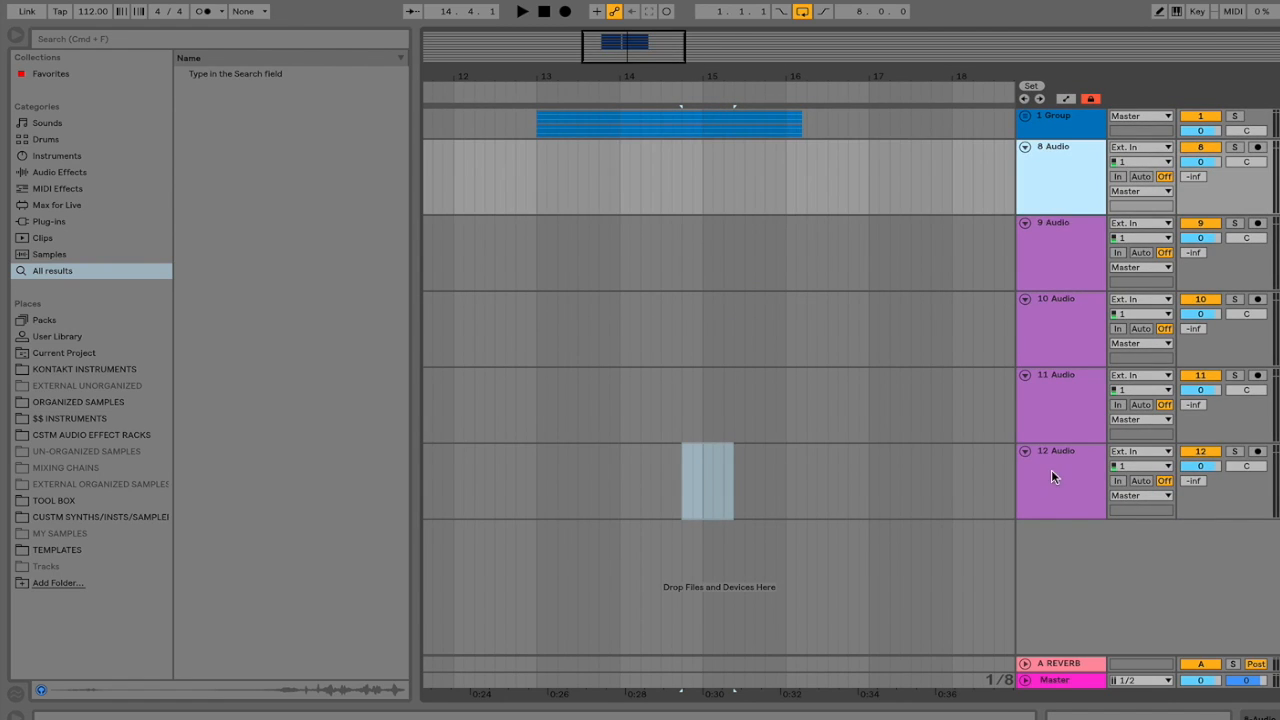
{"action": "left_click", "coordinate": [1052, 468], "text": "shift"}
{"action": "key", "text": "super+g"}
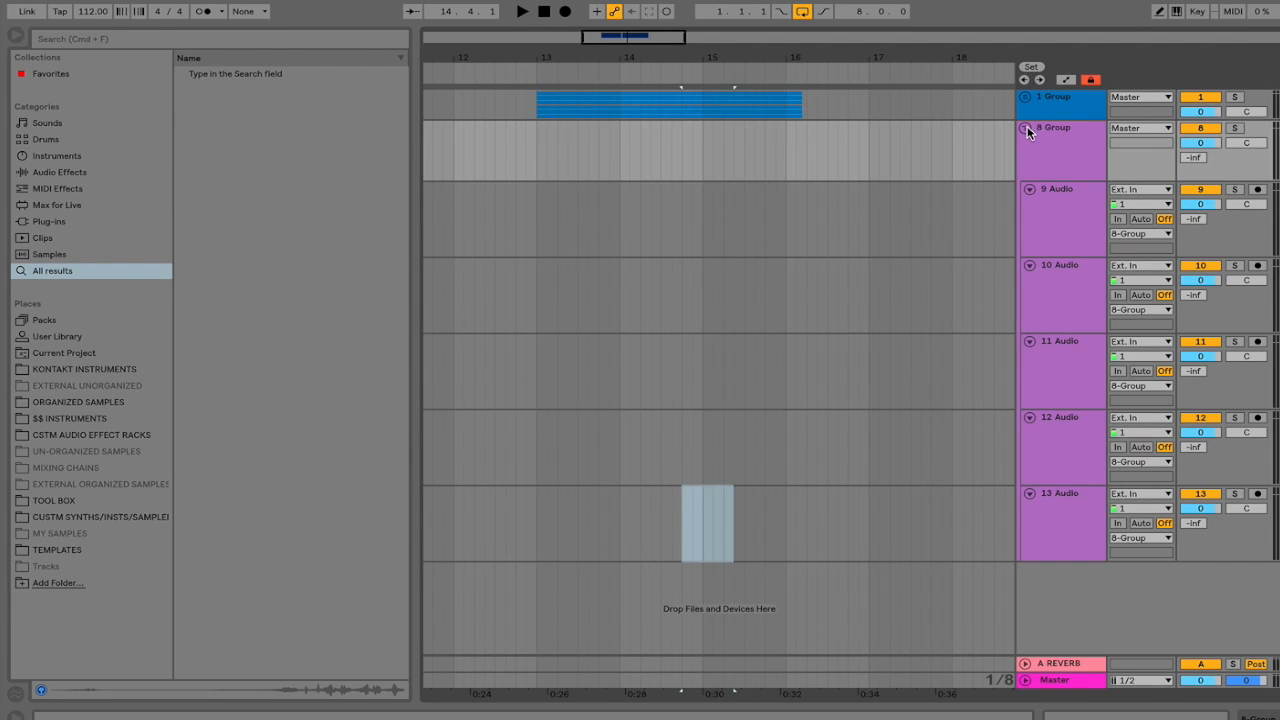
{"action": "left_click", "coordinate": [1027, 131]}
Unfold 1 Group and 8 Group to show all their tracks.
{"action": "left_click", "coordinate": [1025, 97]}
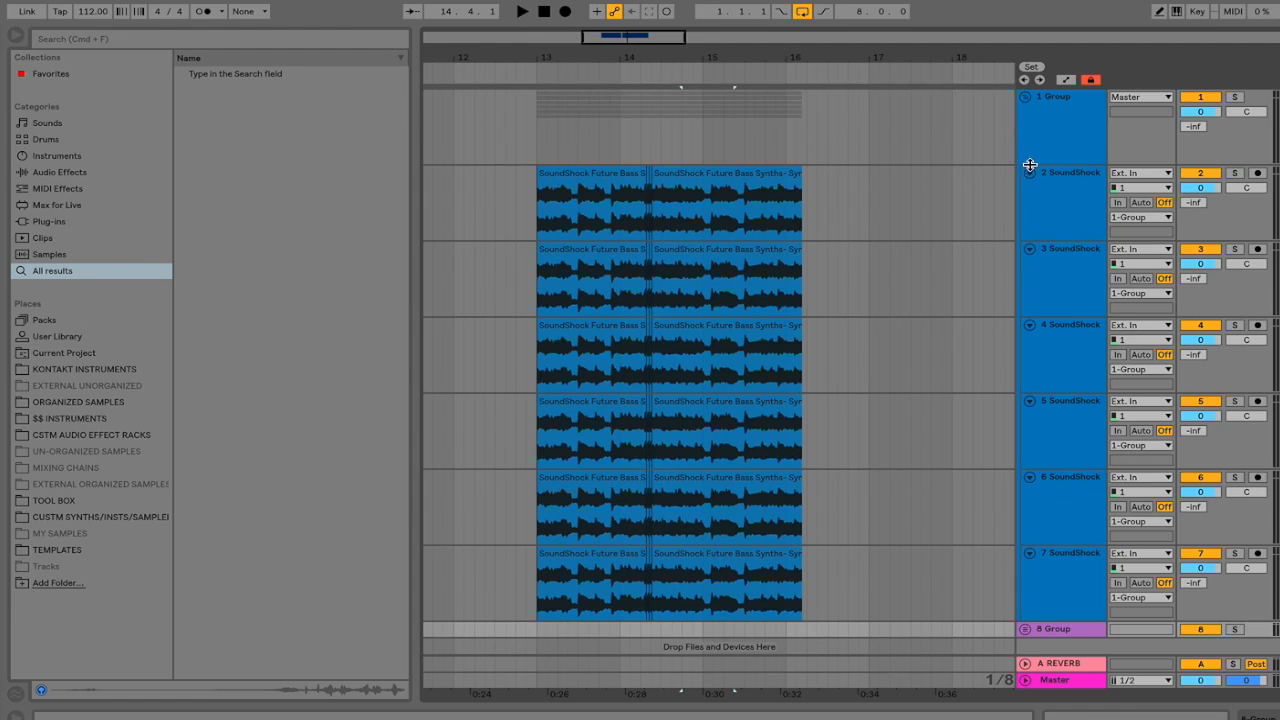
{"action": "scroll", "coordinate": [997, 230], "scroll_direction": "down", "scroll_amount": 1}
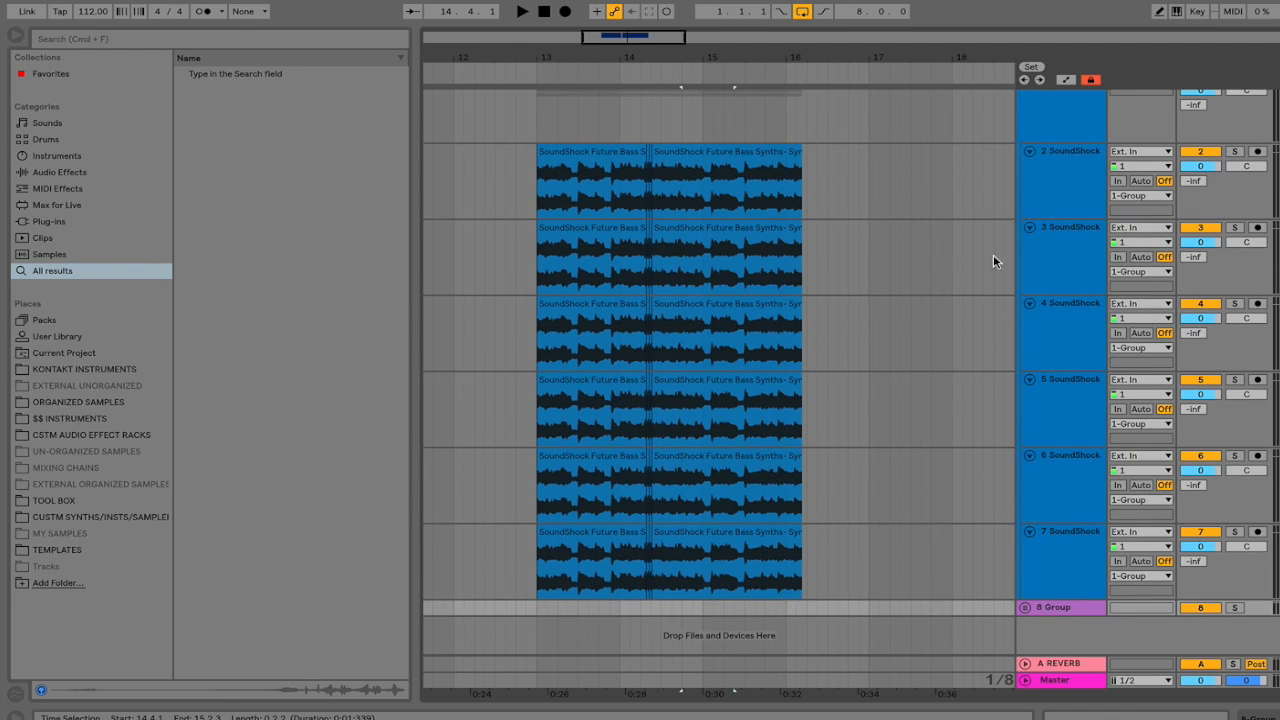
{"action": "left_click", "coordinate": [1023, 606]}
{"action": "scroll", "coordinate": [1008, 377], "scroll_direction": "down", "scroll_amount": 7}
{"action": "scroll", "coordinate": [1011, 381], "scroll_direction": "up", "scroll_amount": 8}
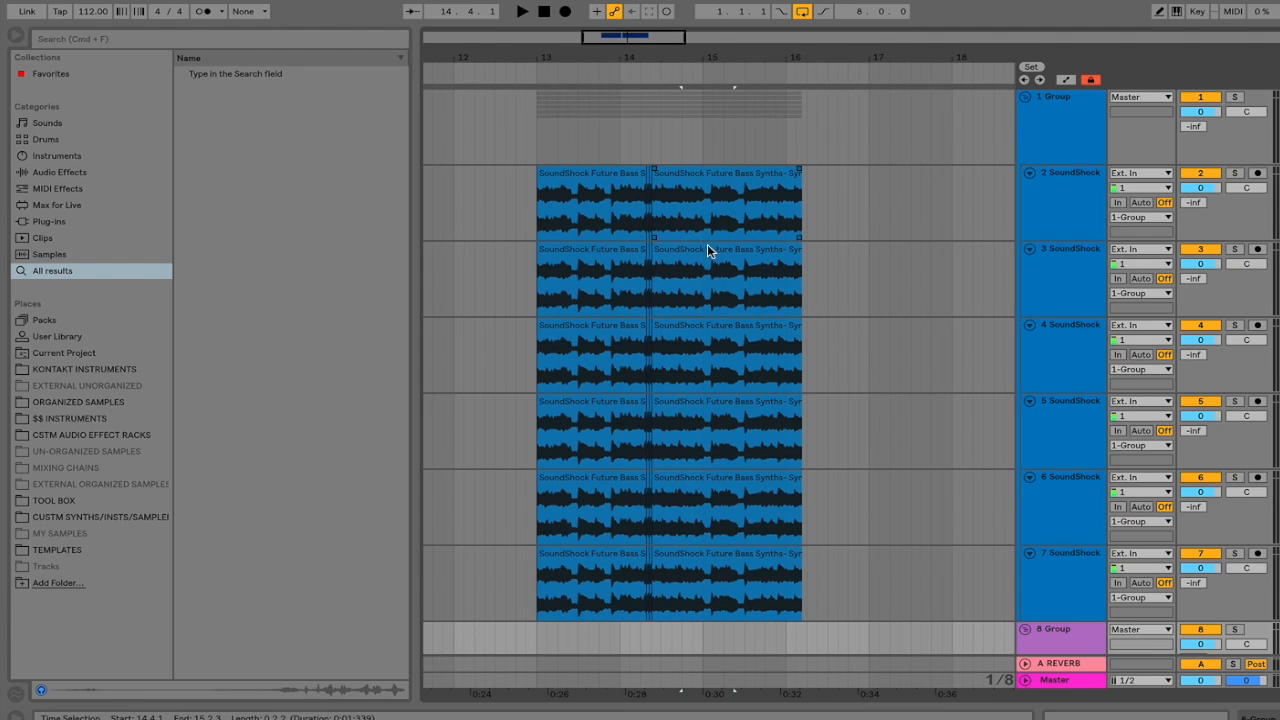
Zoom in on the clips around bar 15, zoom back out, then zoom to the group clip near bar 14.
{"action": "left_click_drag", "start_coordinate": [710, 207], "coordinate": [757, 366]}
{"action": "key", "text": "z"}
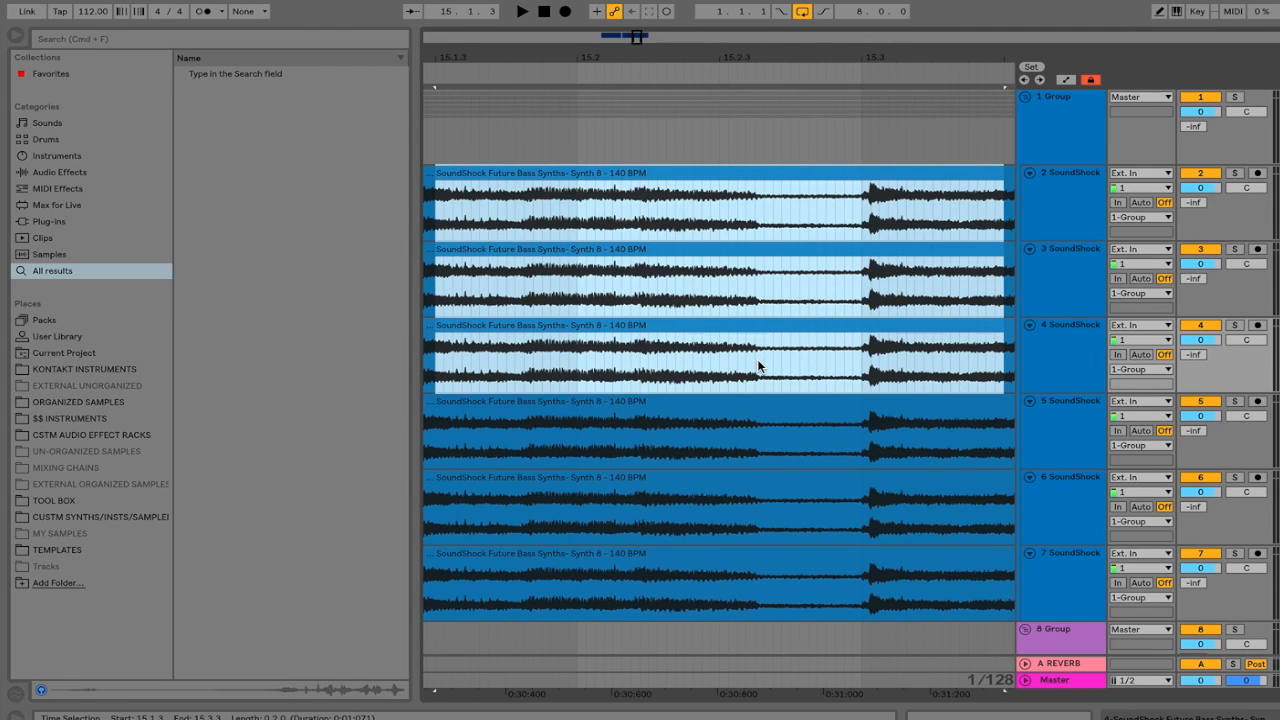
{"action": "key", "text": "x"}
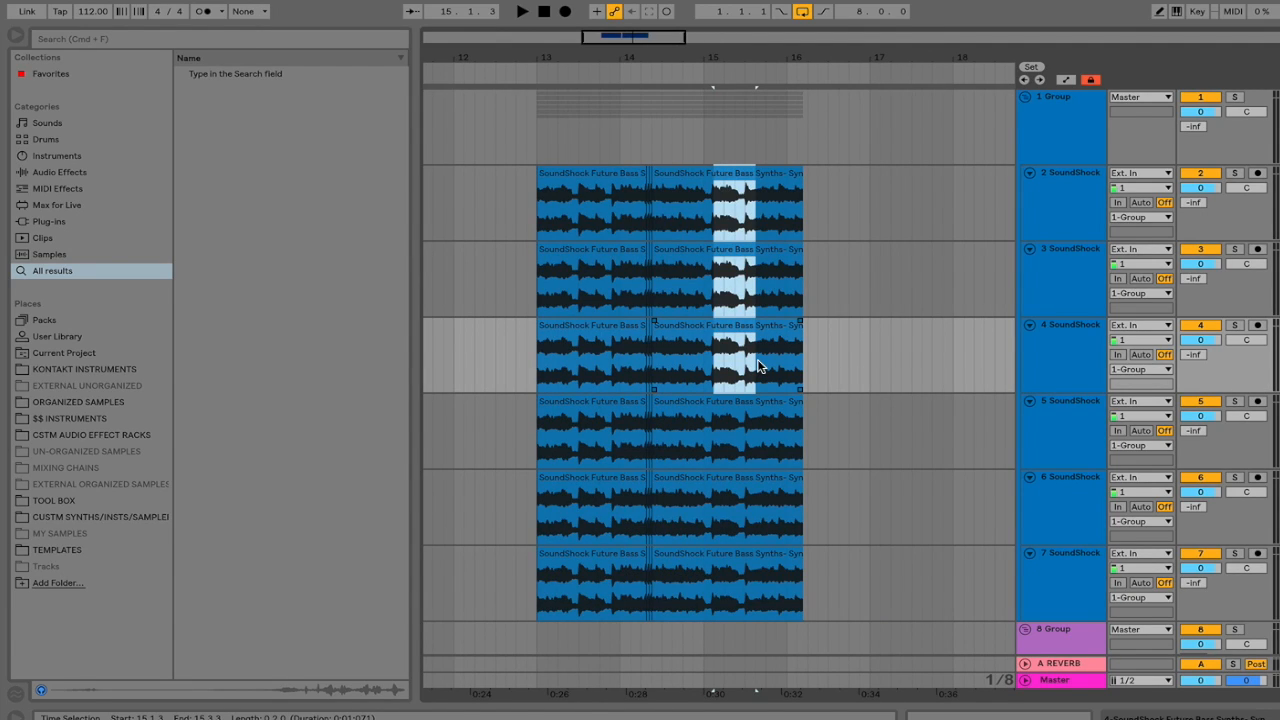
{"action": "key", "text": "x"}
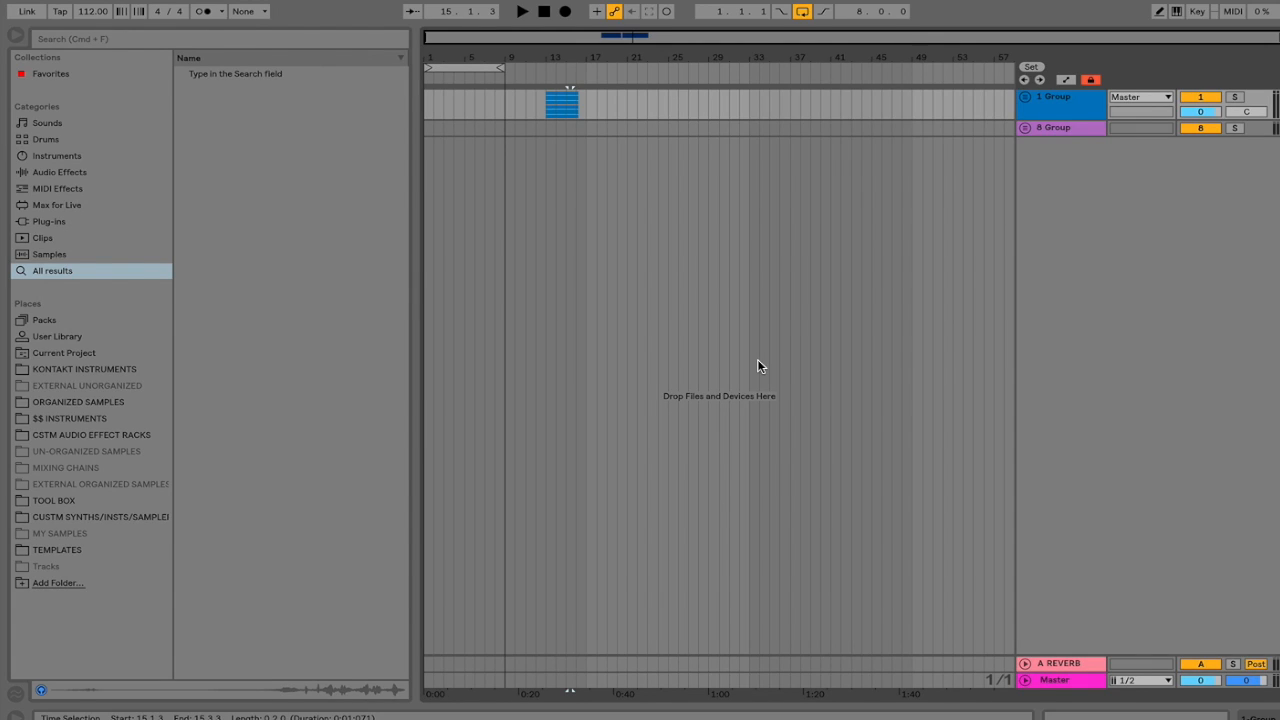
{"action": "left_click", "coordinate": [558, 117]}
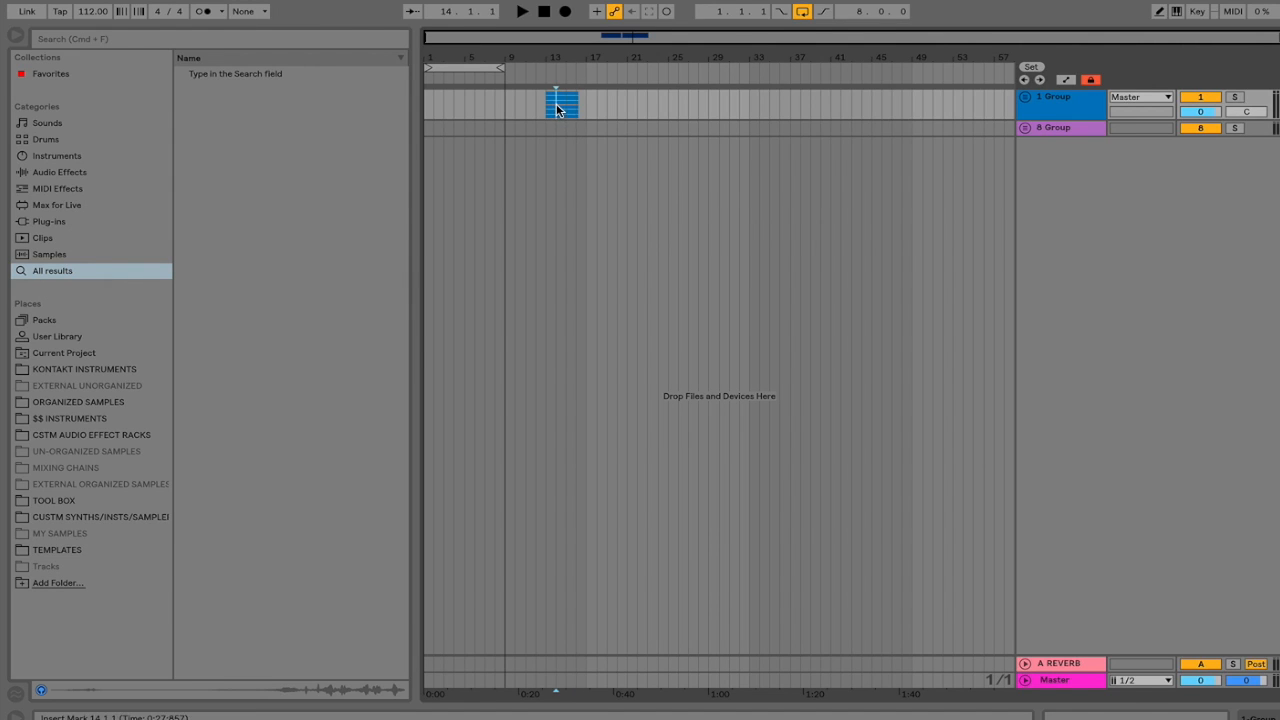
{"action": "key", "text": "z"}
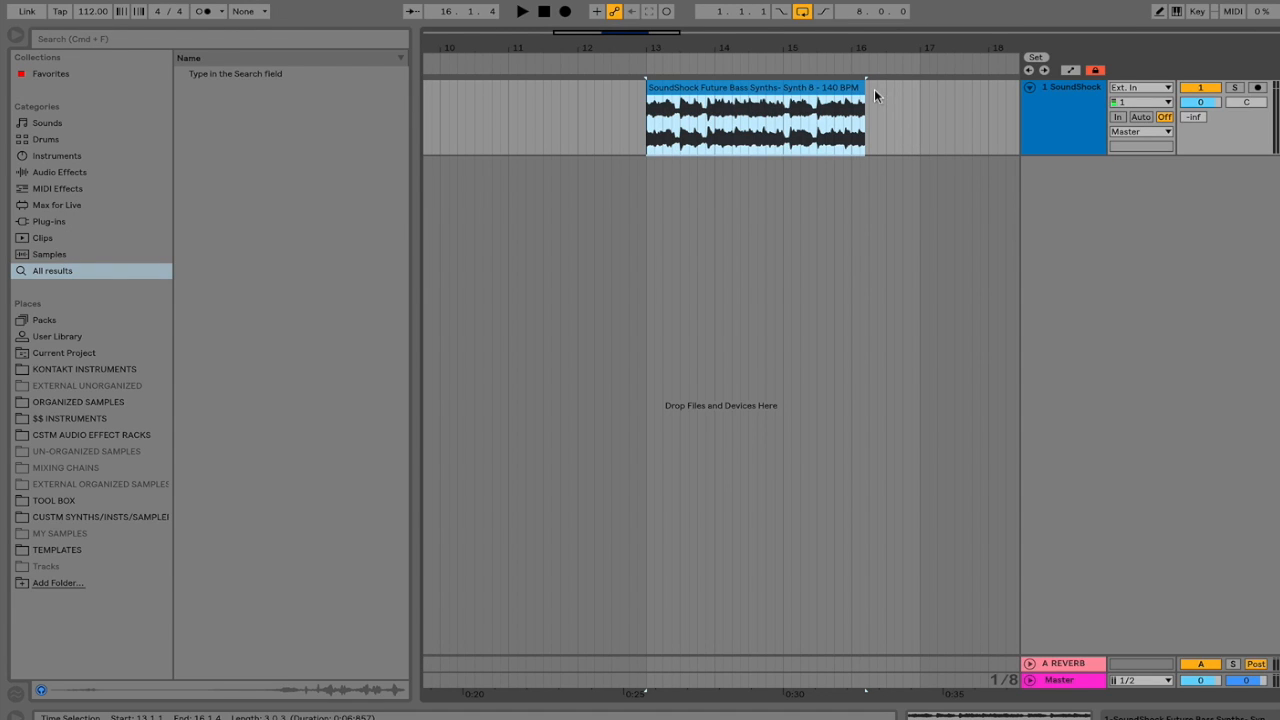
Shorten the SoundShock clip to a slice at bar 13 (about 13.1.1–13.2.3) and play it.
{"action": "left_click_drag", "start_coordinate": [865, 90], "coordinate": [670, 95]}
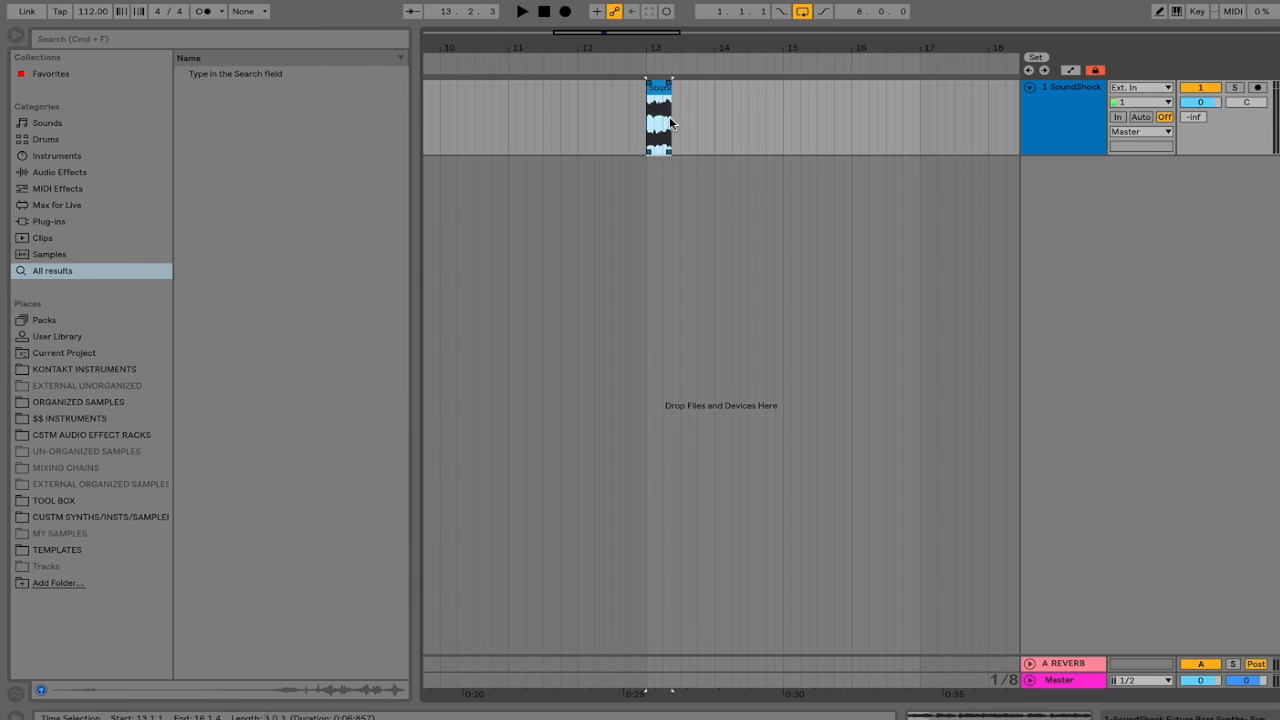
{"action": "left_click", "coordinate": [659, 90]}
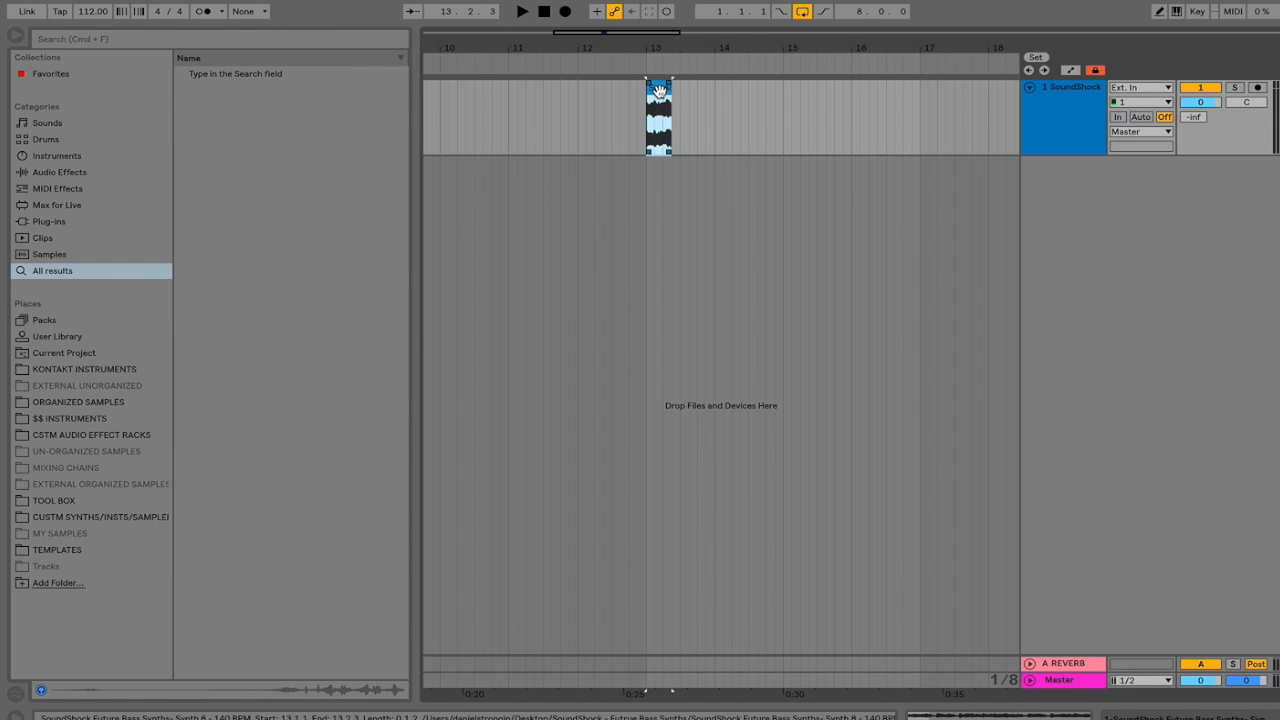
{"action": "key", "text": "space"}
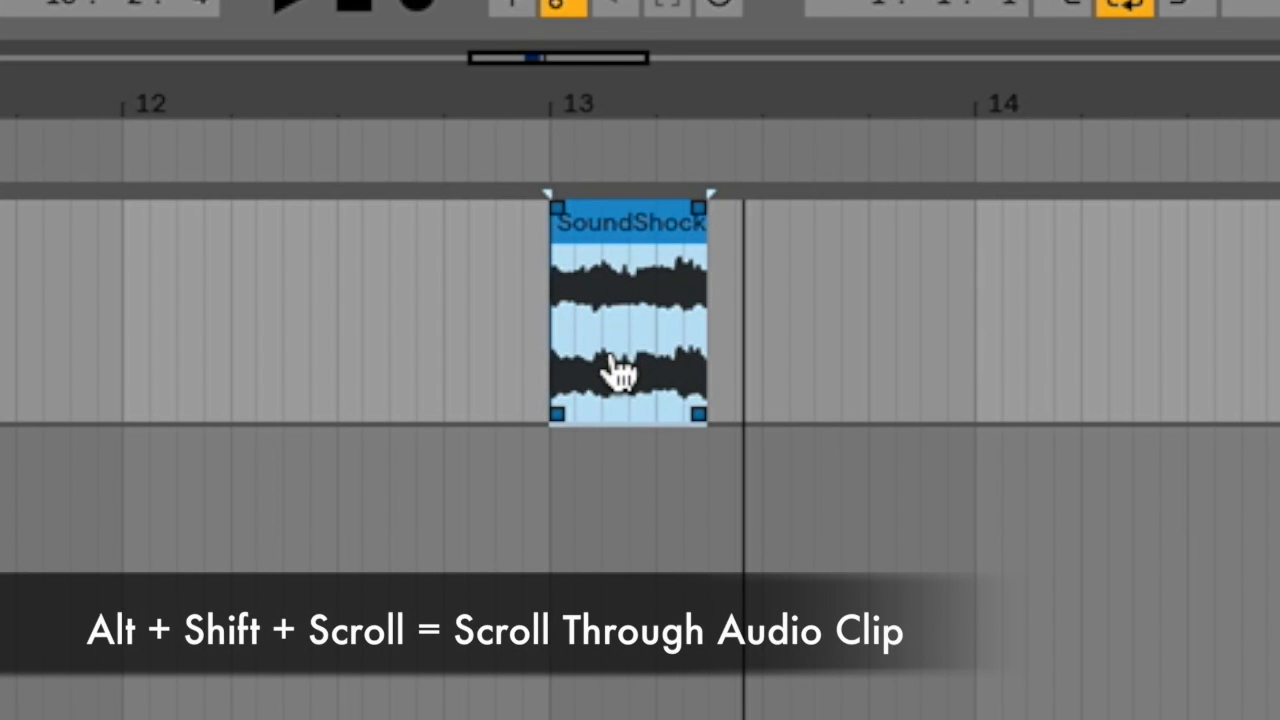
Slip the audio inside the bar-13 SoundShock slice to other sections, auditioning the result.
{"action": "scroll", "coordinate": [610, 350], "scroll_direction": "down", "scroll_amount": 3}
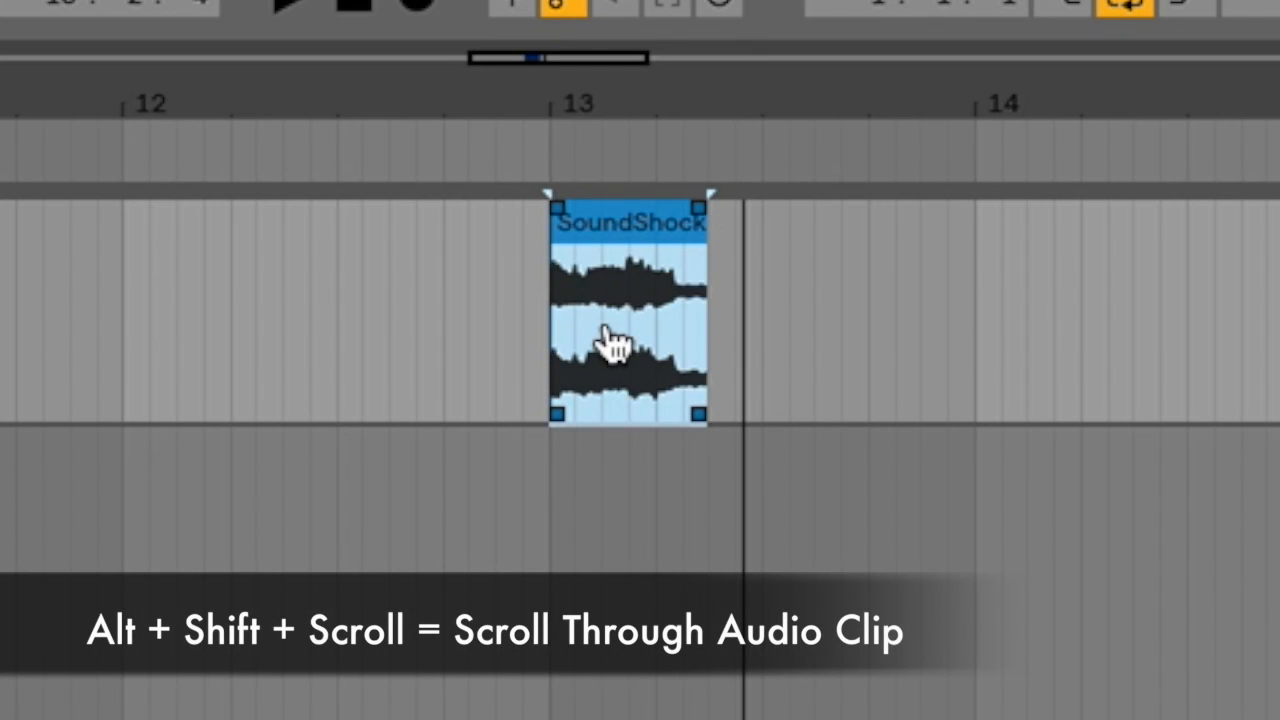
{"action": "scroll", "coordinate": [640, 343], "scroll_direction": "down", "scroll_amount": 4}
{"action": "scroll", "coordinate": [615, 340], "scroll_direction": "down", "scroll_amount": 5}
{"action": "left_click_drag", "start_coordinate": [600, 330], "coordinate": [567, 330]}
{"action": "left_click_drag", "start_coordinate": [648, 311], "coordinate": [598, 316]}
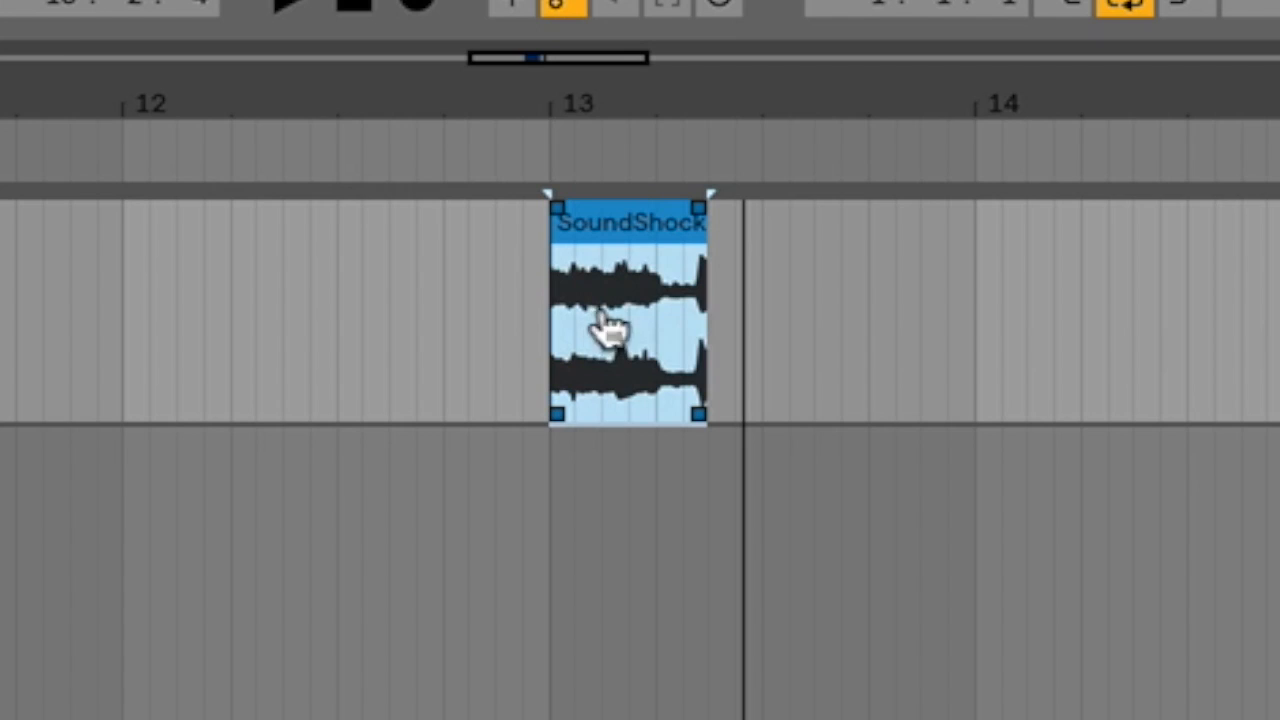
{"action": "left_click_drag", "start_coordinate": [680, 314], "coordinate": [575, 331]}
{"action": "left_click_drag", "start_coordinate": [668, 340], "coordinate": [651, 329]}
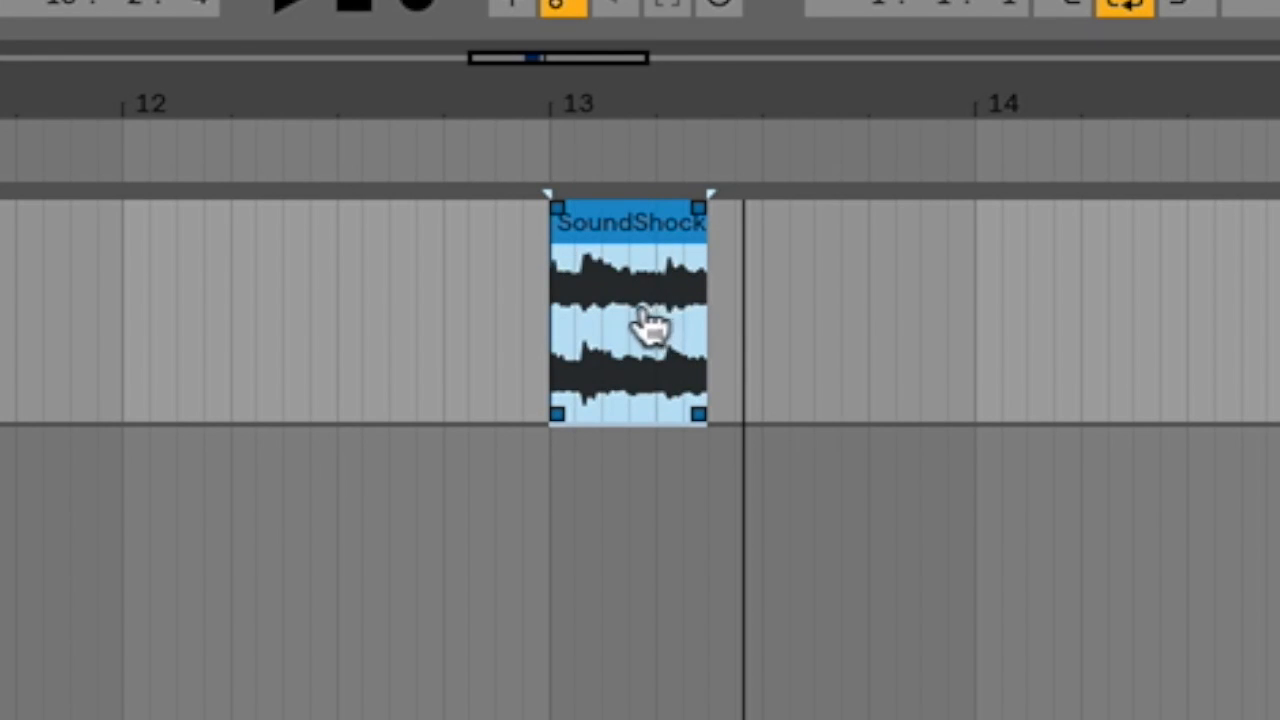
{"action": "key", "text": "space"}
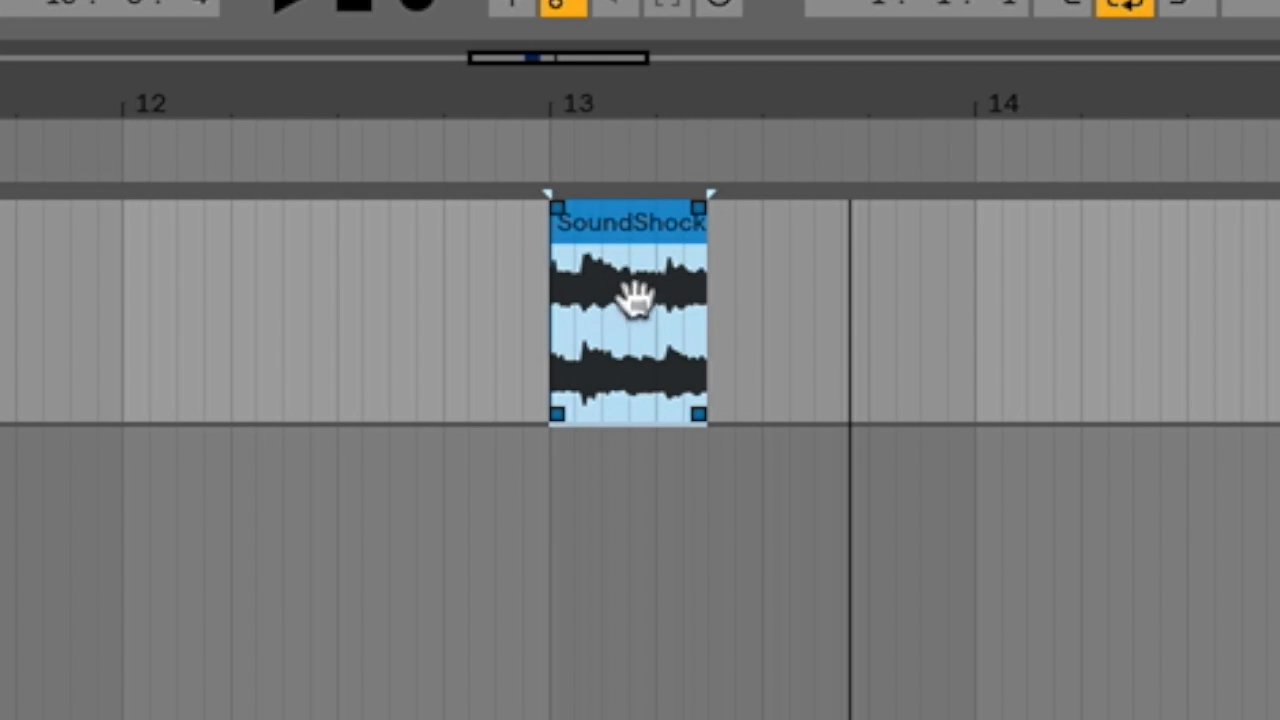
{"action": "left_click_drag", "start_coordinate": [617, 343], "coordinate": [700, 343]}
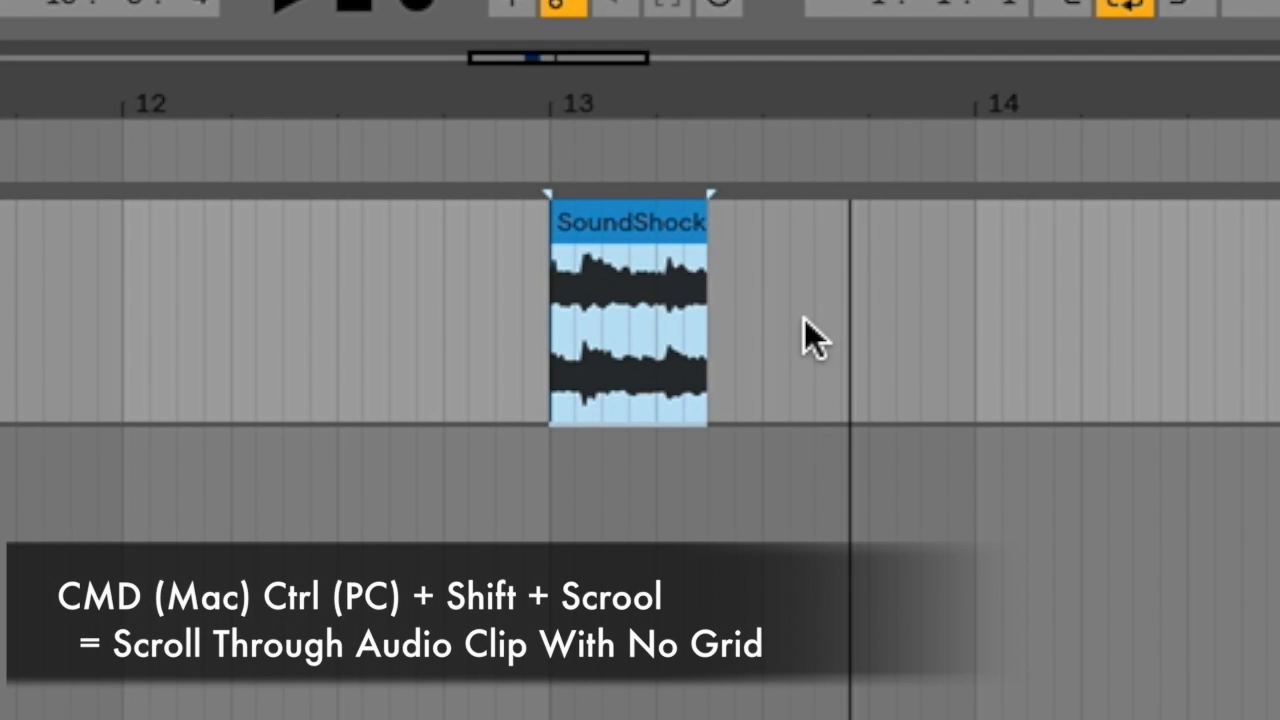
Slip the SoundShock slice's audio freely, without grid snapping, to a new section.
{"action": "left_click", "coordinate": [668, 337]}
{"action": "scroll", "coordinate": [640, 345], "scroll_direction": "down", "scroll_amount": 10}
{"action": "scroll", "coordinate": [664, 340], "scroll_direction": "down", "scroll_amount": 10}
{"action": "scroll", "coordinate": [628, 340], "scroll_direction": "down", "scroll_amount": 8}
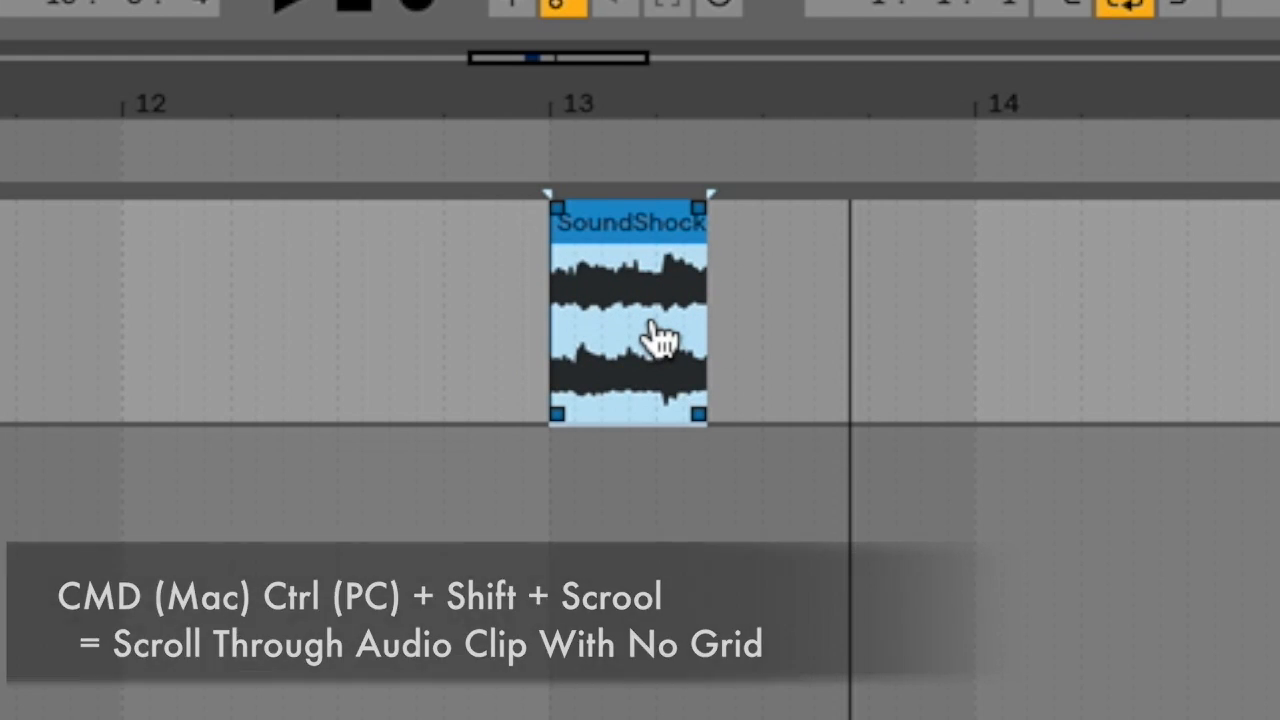